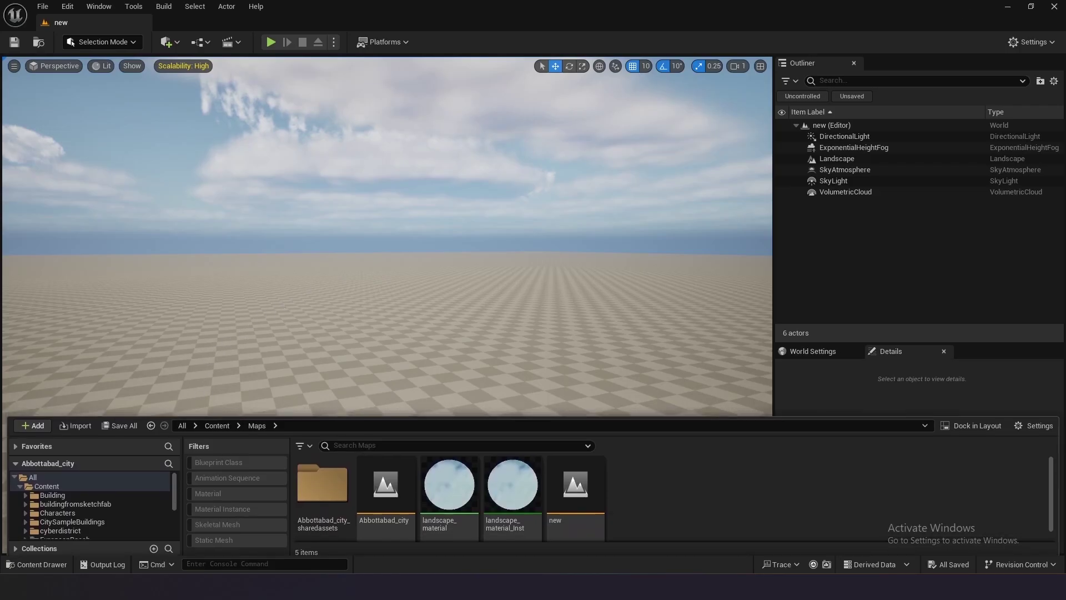
Step: Create a new level named deset_level in the Maps folder, save it, and open it
right_click_drag(387, 334, 388, 301)
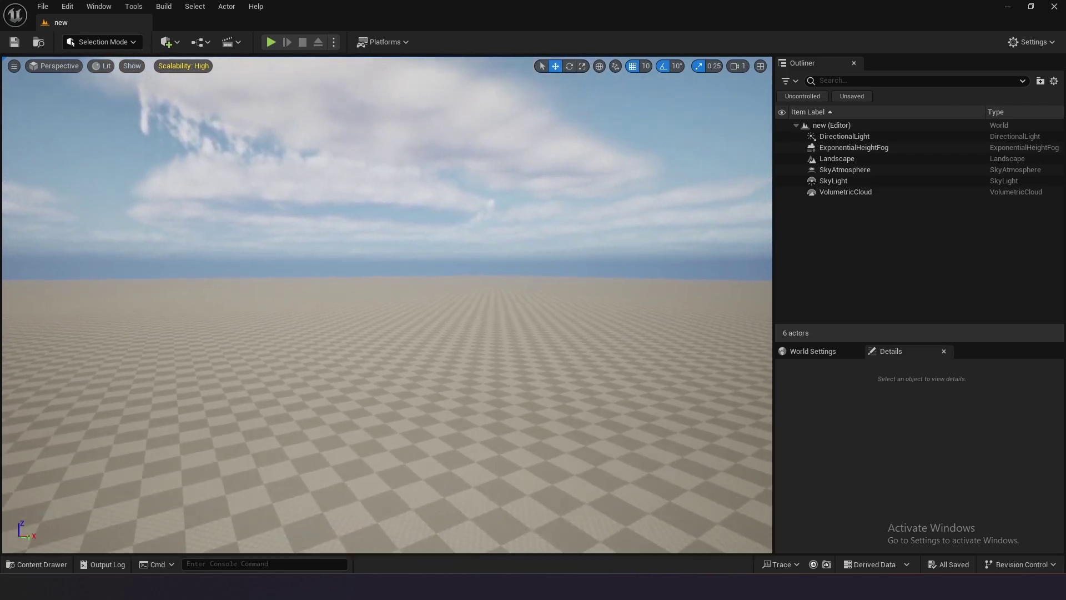
right_click_drag(322, 283, 323, 284)
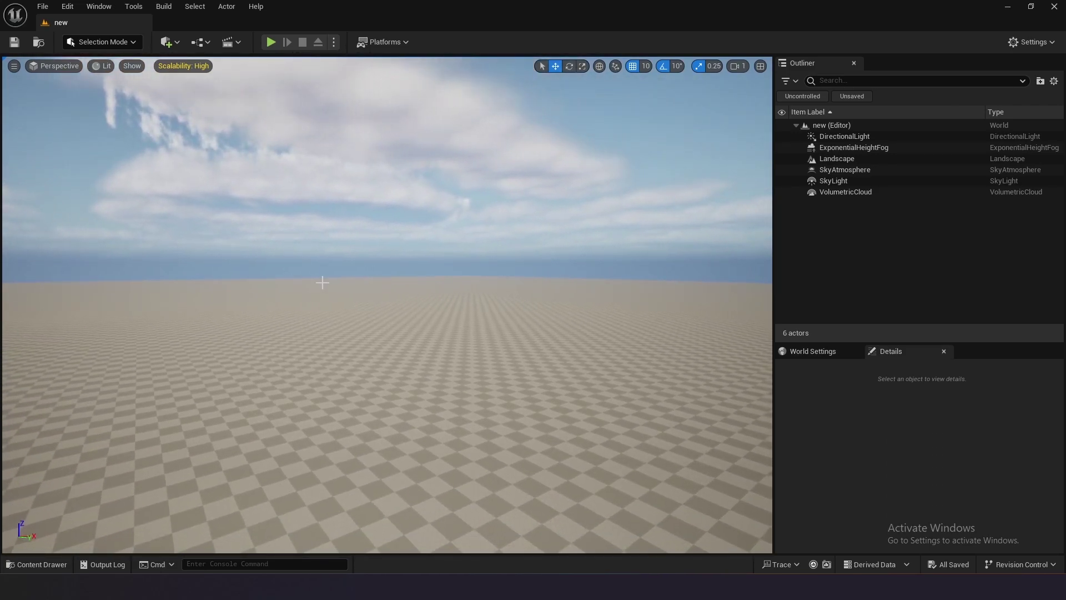
key("ctrl+space")
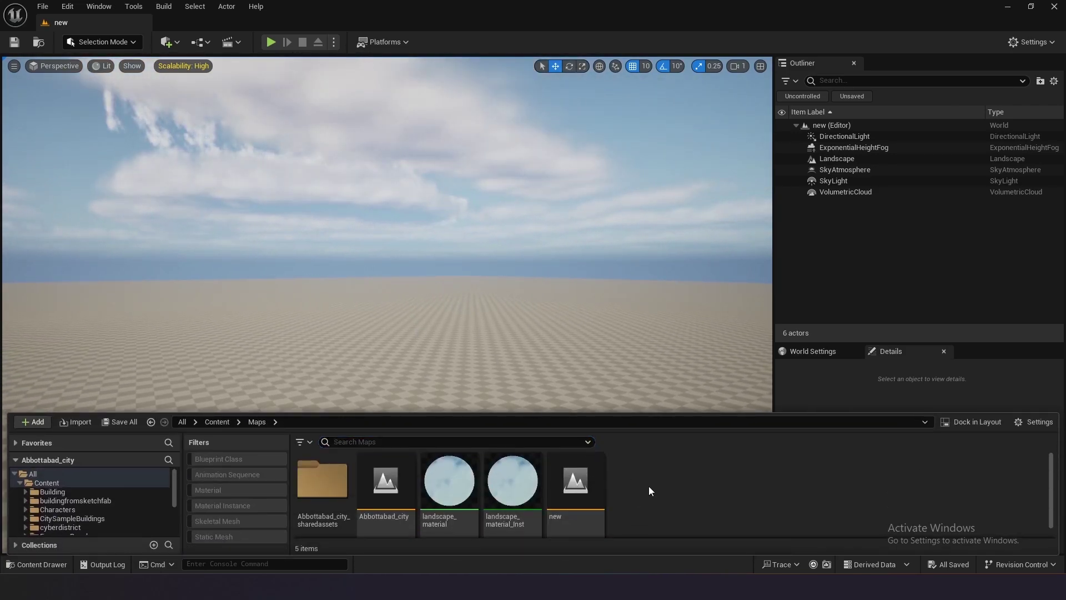
right_click(650, 485)
mouse_move(692, 475)
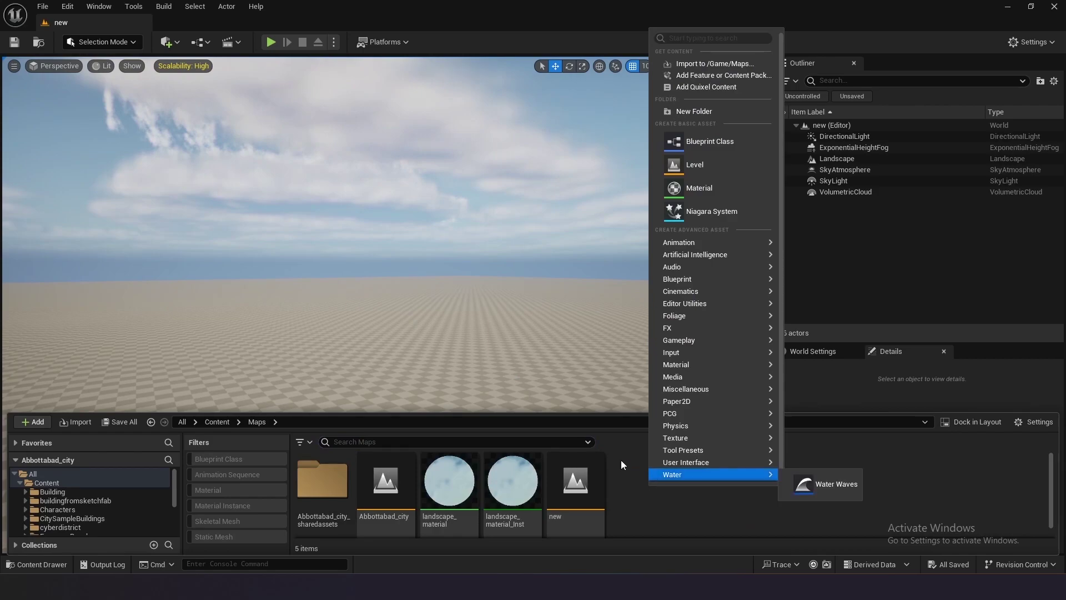
left_click(701, 166)
type("desert_level")
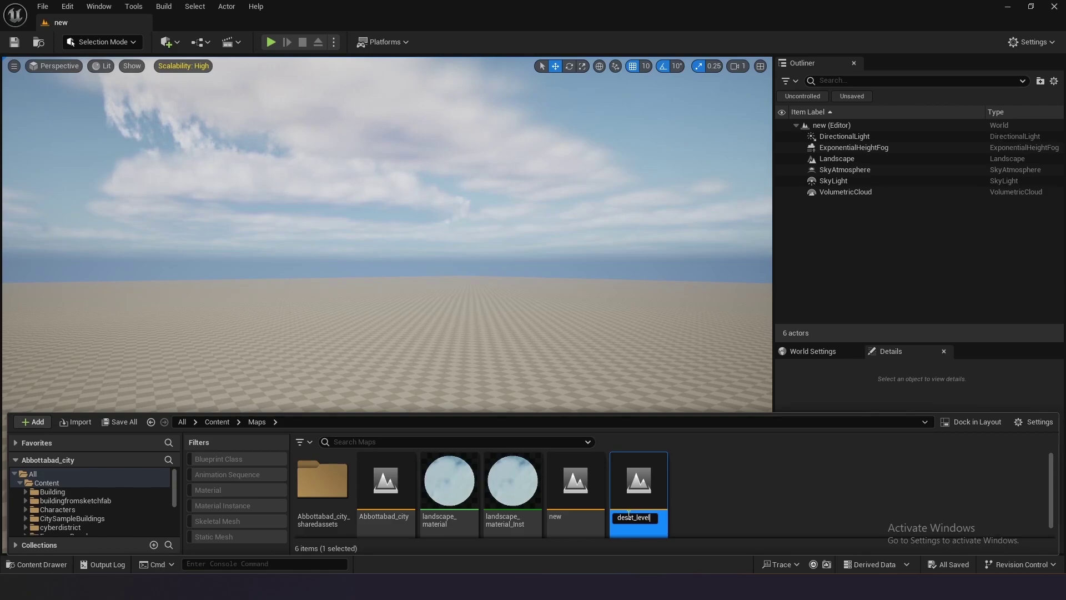
key("Return")
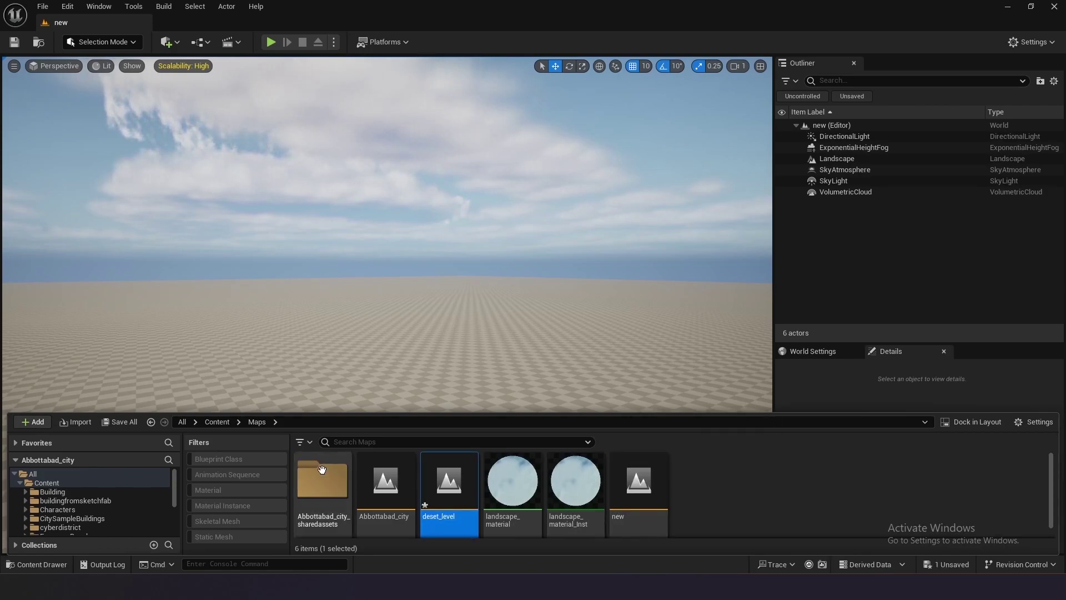
key("ctrl+shift+s")
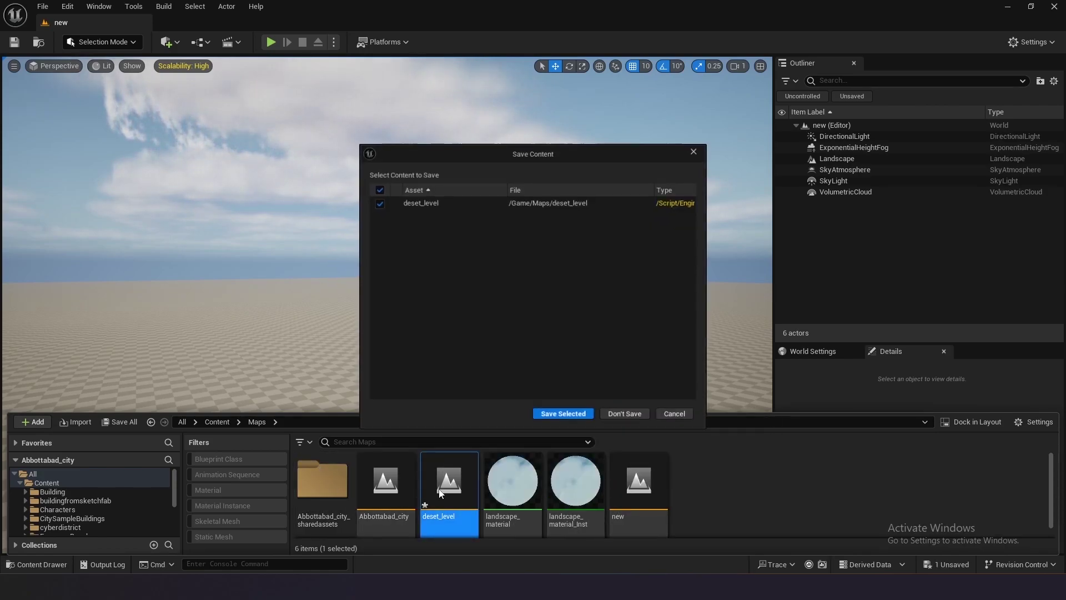
left_click(625, 417)
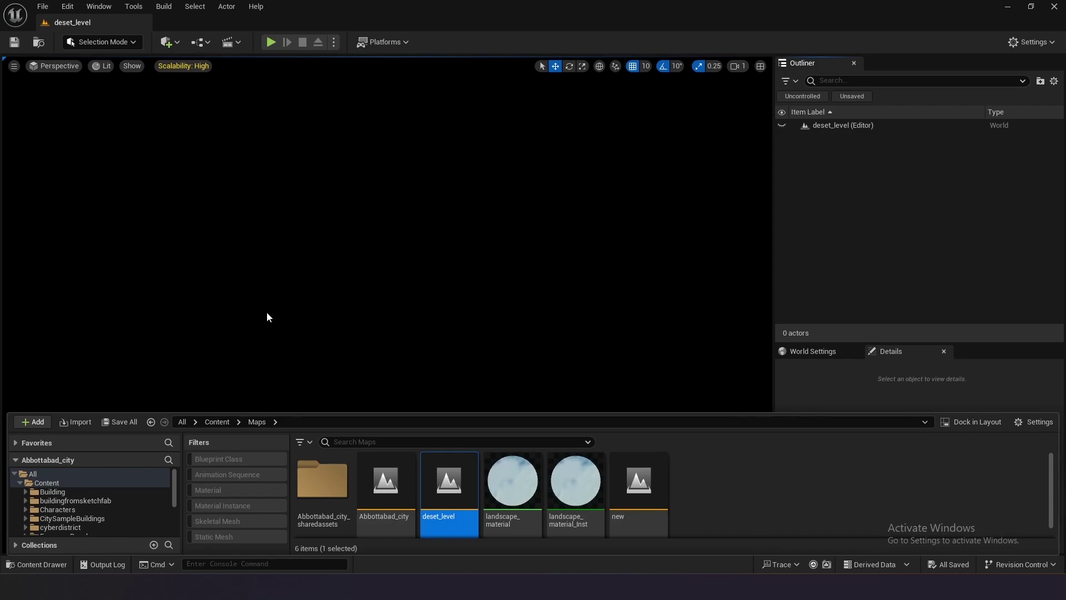
Step: Use Env. Light Mixer to add sky light, atmosphere, clouds and height fog with volumetric fog
left_click(99, 7)
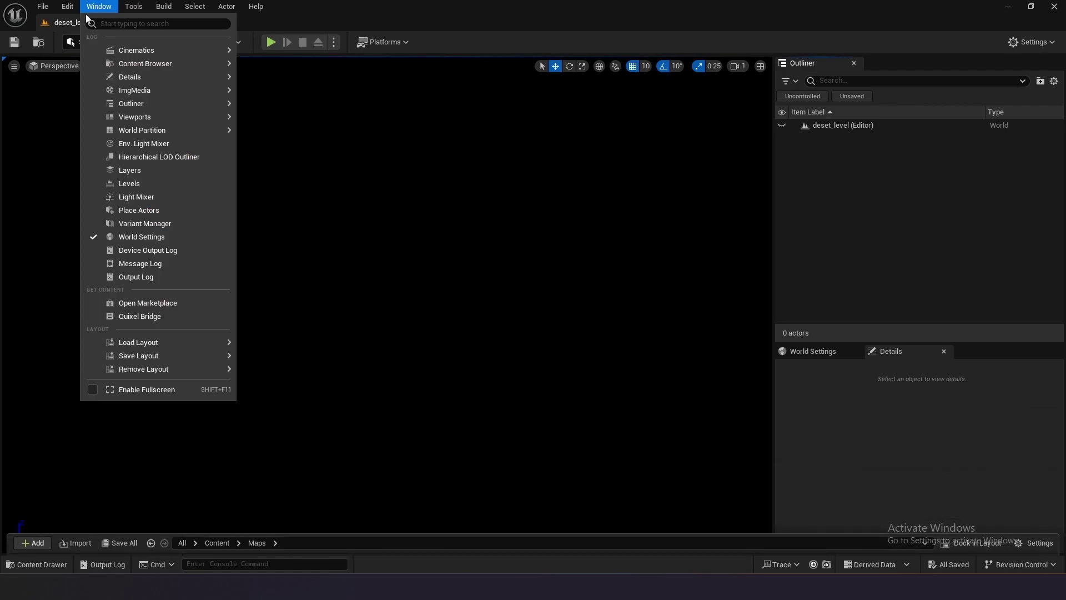
left_click(131, 147)
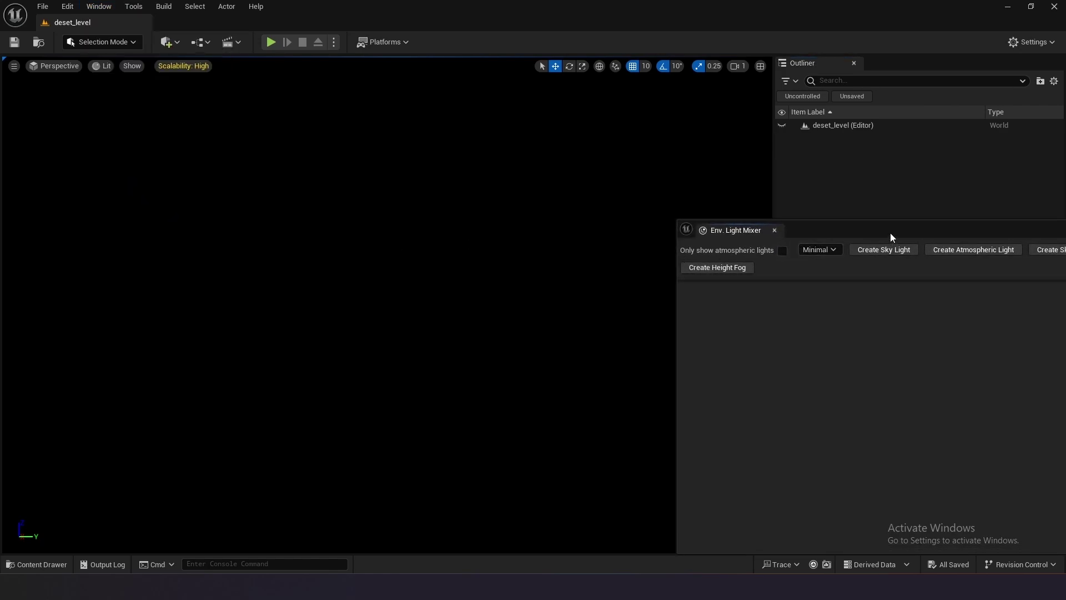
left_click_drag(890, 233, 421, 159)
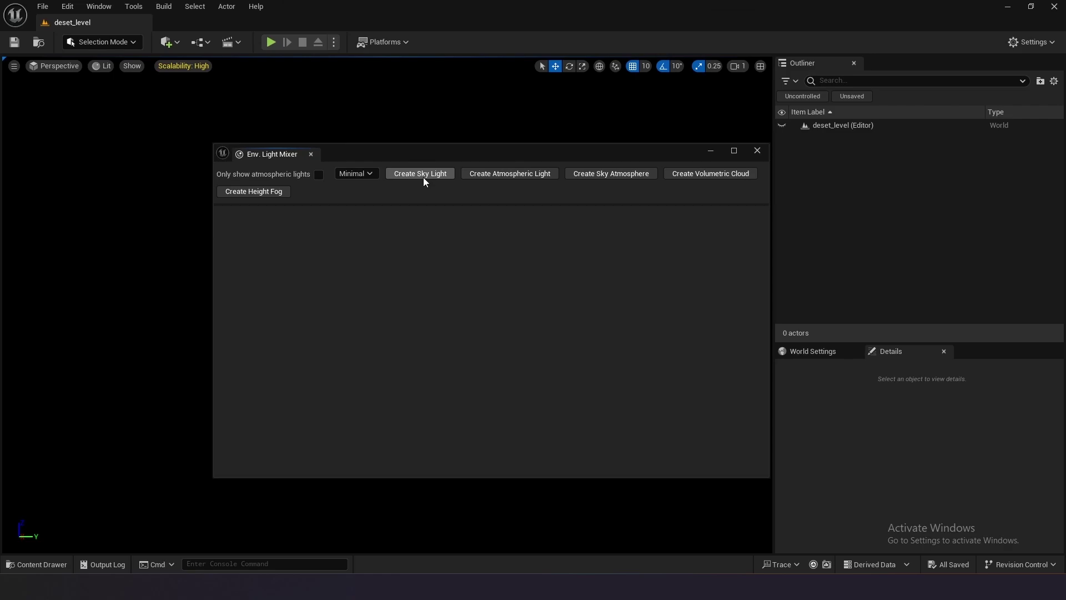
left_click(423, 175)
left_click(422, 177)
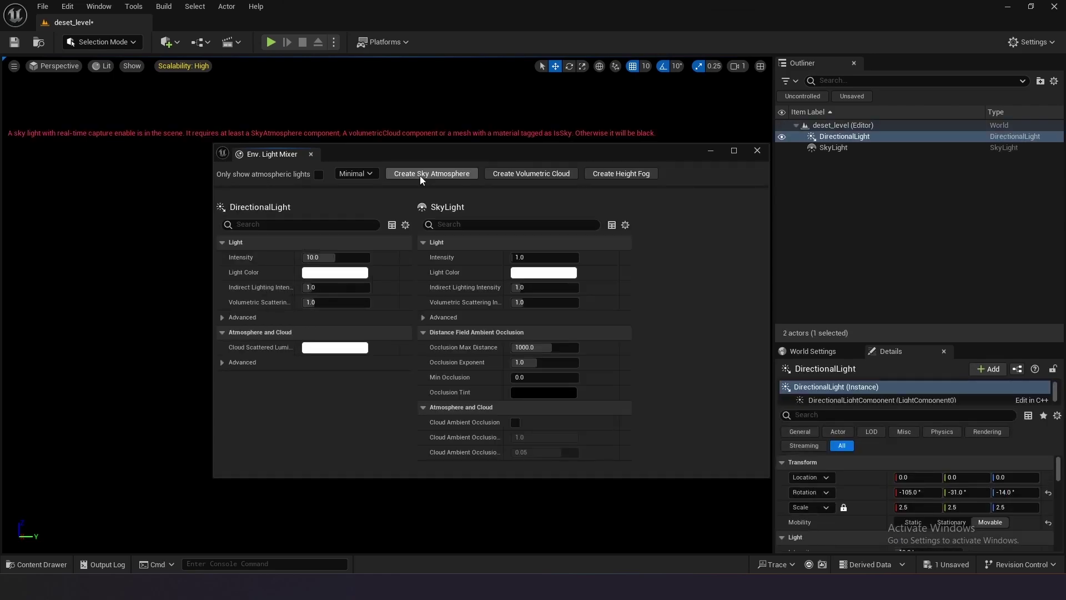
left_click(420, 176)
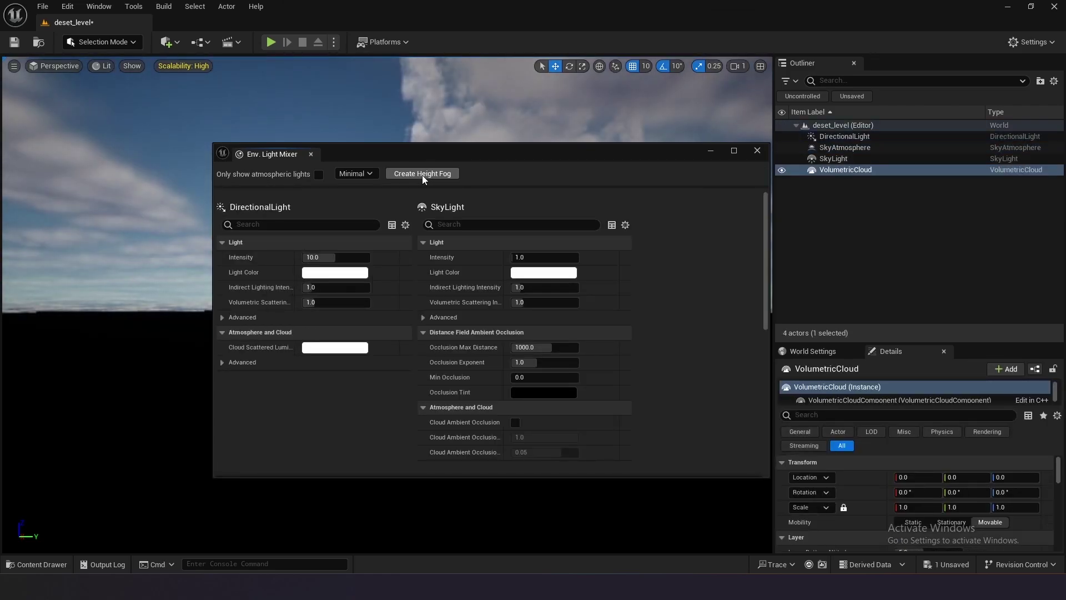
left_click(423, 175)
scroll(450, 399, "down", 3)
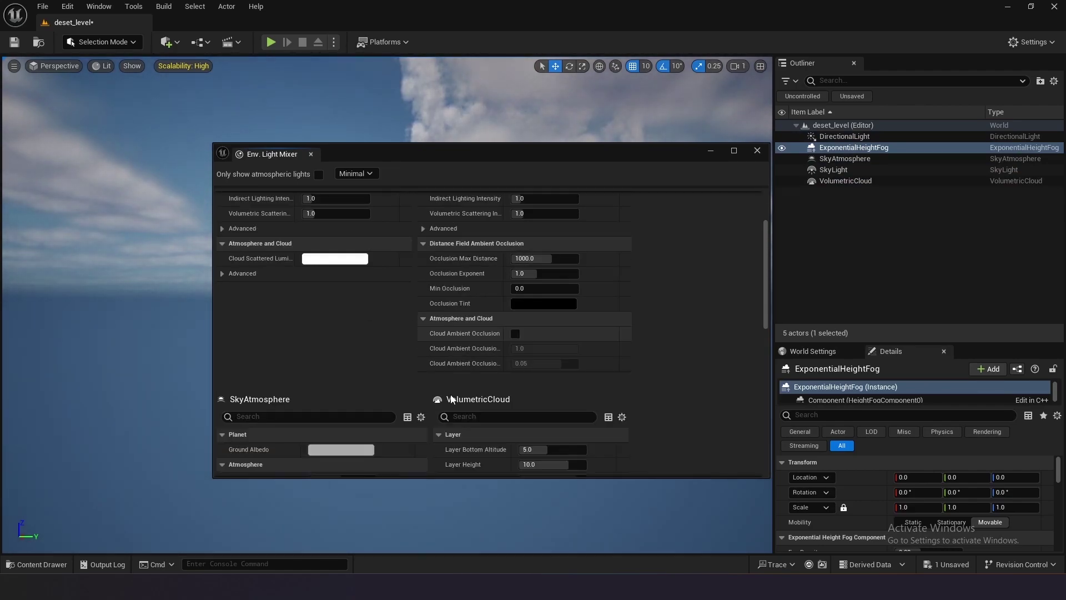
scroll(450, 399, "down", 2)
scroll(420, 401, "down", 2)
scroll(401, 425, "down", 2)
scroll(419, 442, "down", 2)
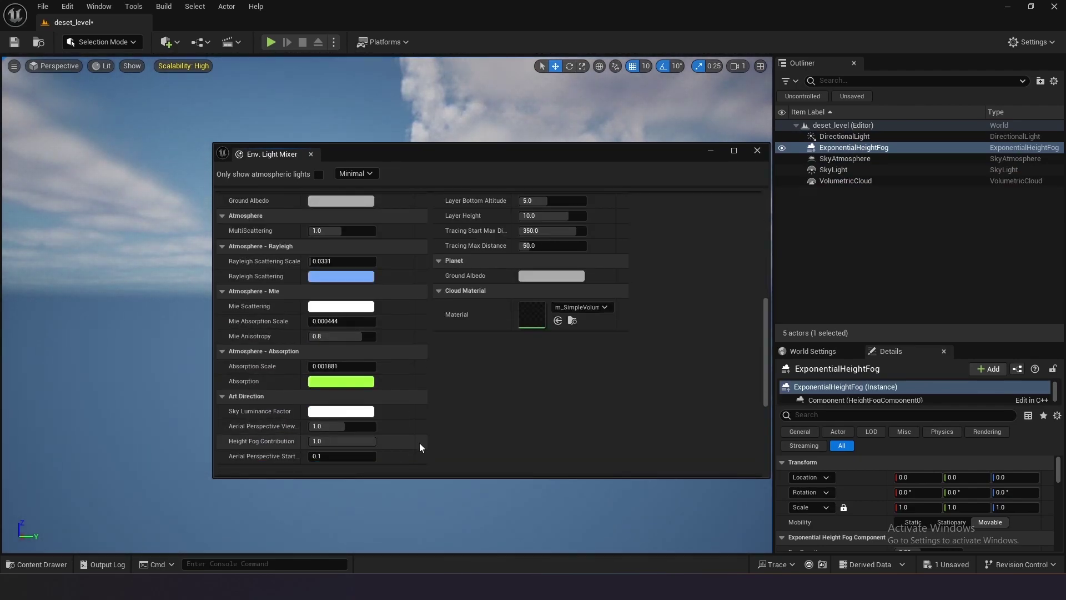
scroll(414, 443, "down", 2)
scroll(375, 451, "down", 2)
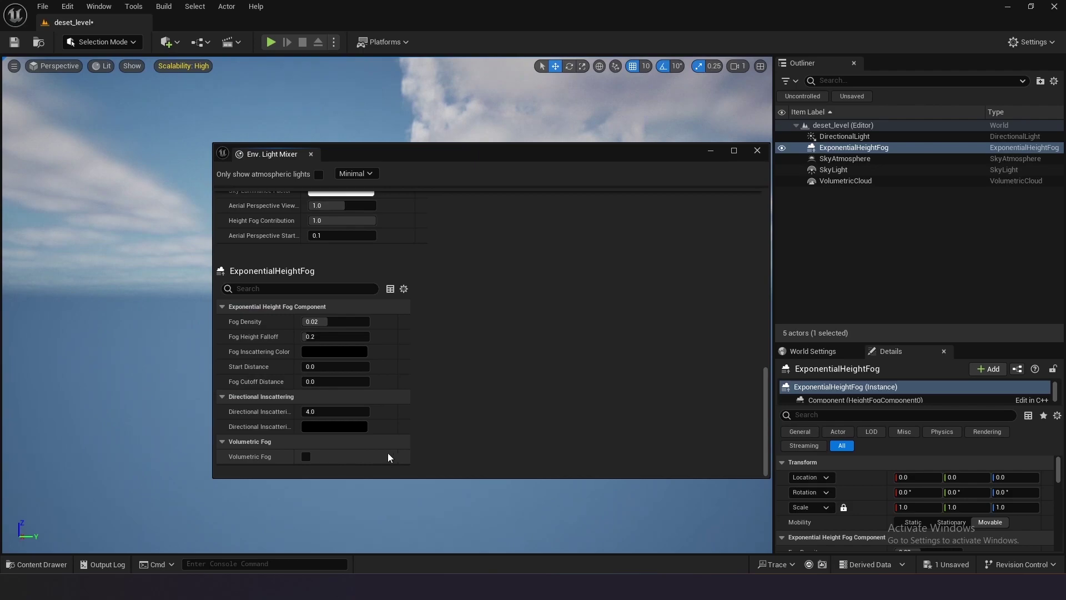
left_click(306, 457)
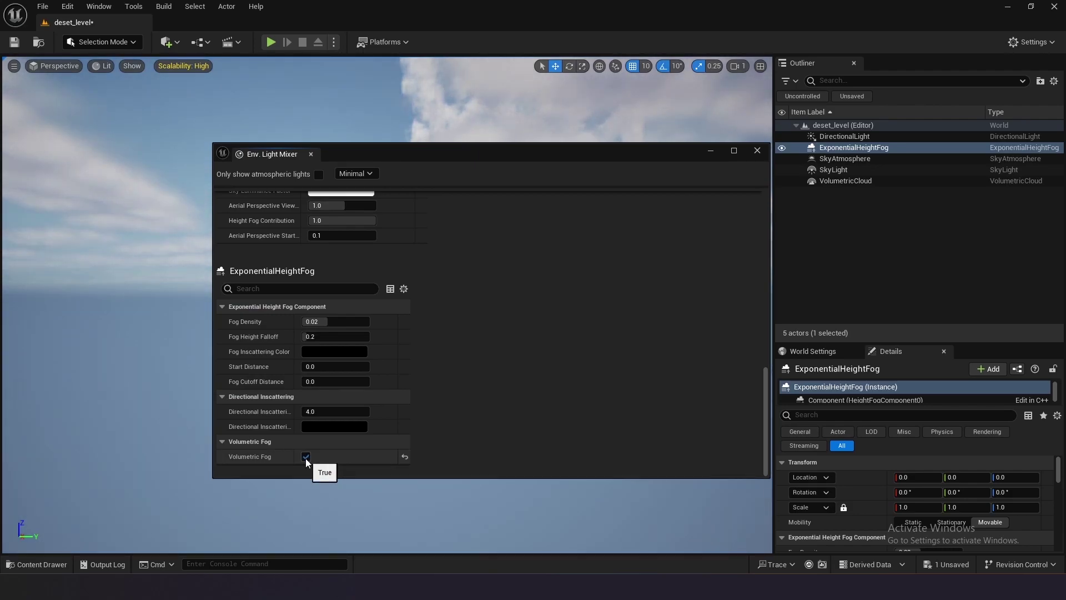
left_click(757, 151)
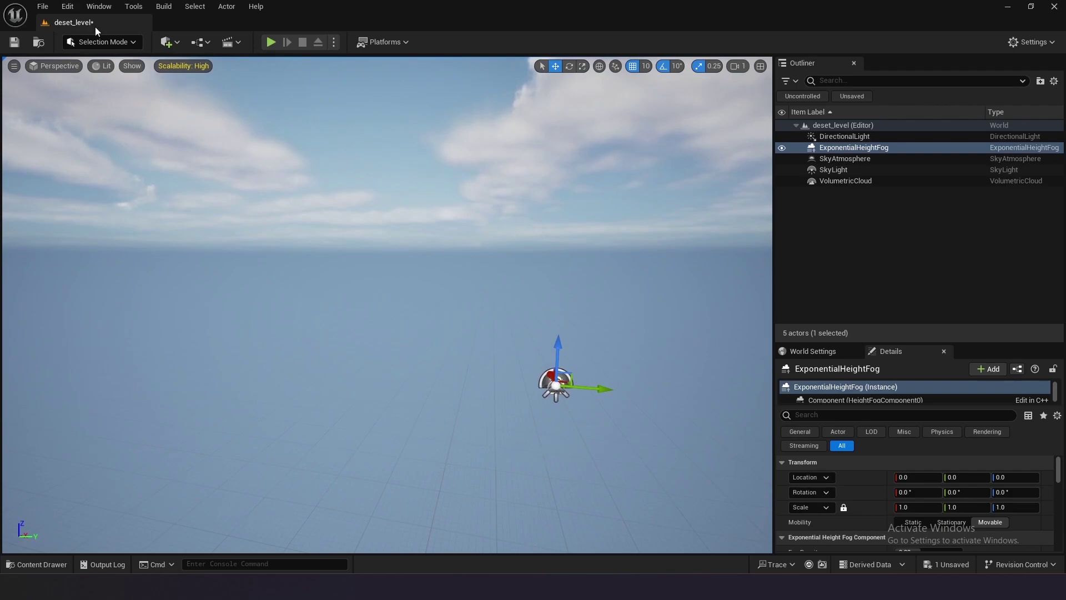
Step: In Landscape Mode, create a landscape with 127×127 quad sections and 2×2 sections per component
left_click(100, 41)
left_click(104, 70)
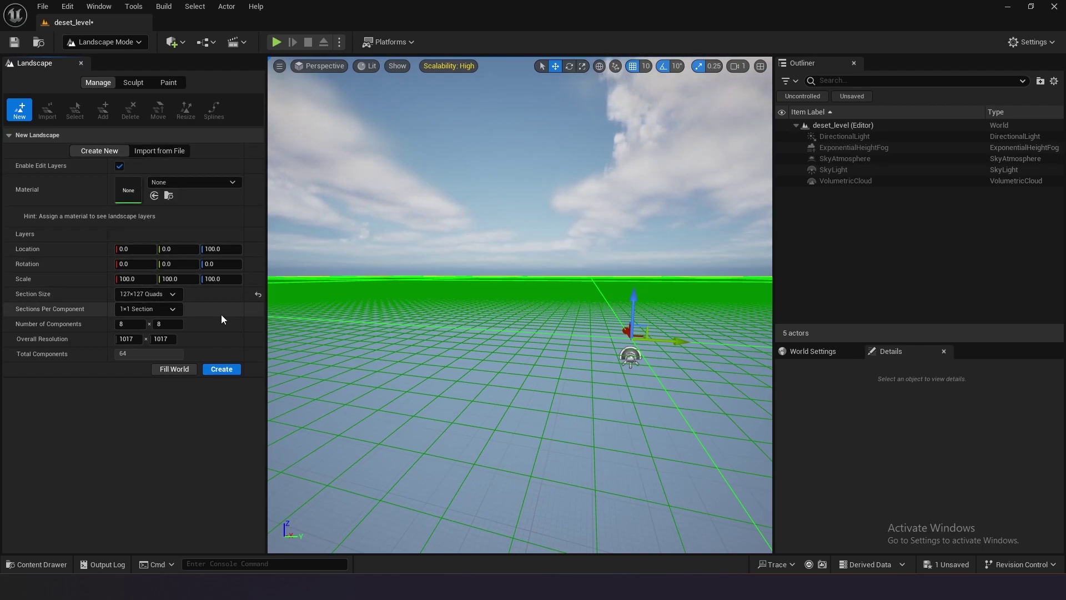
left_click(132, 295)
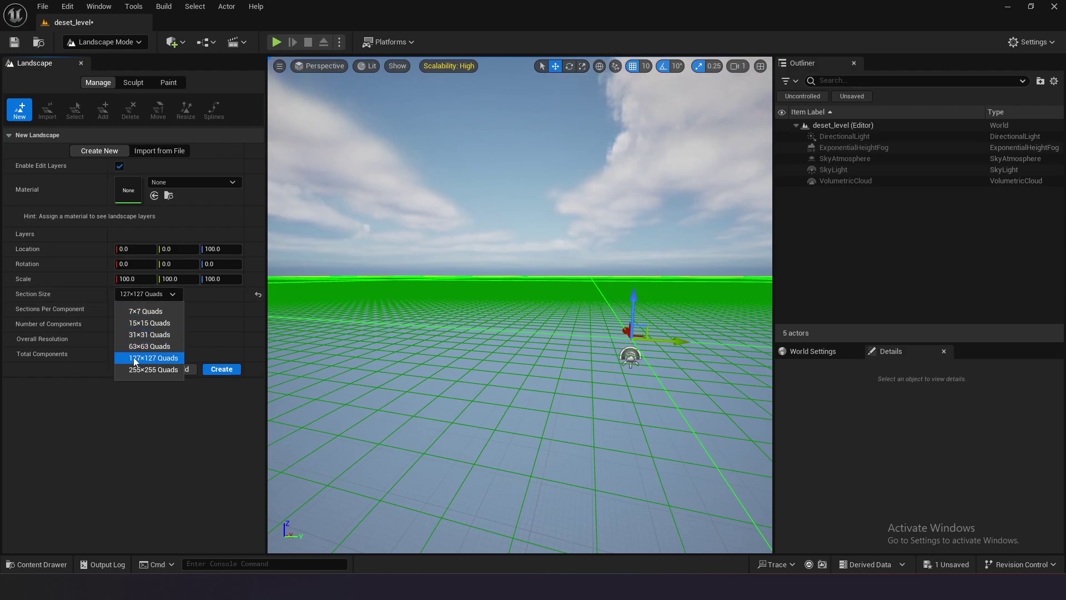
left_click(136, 361)
left_click(149, 310)
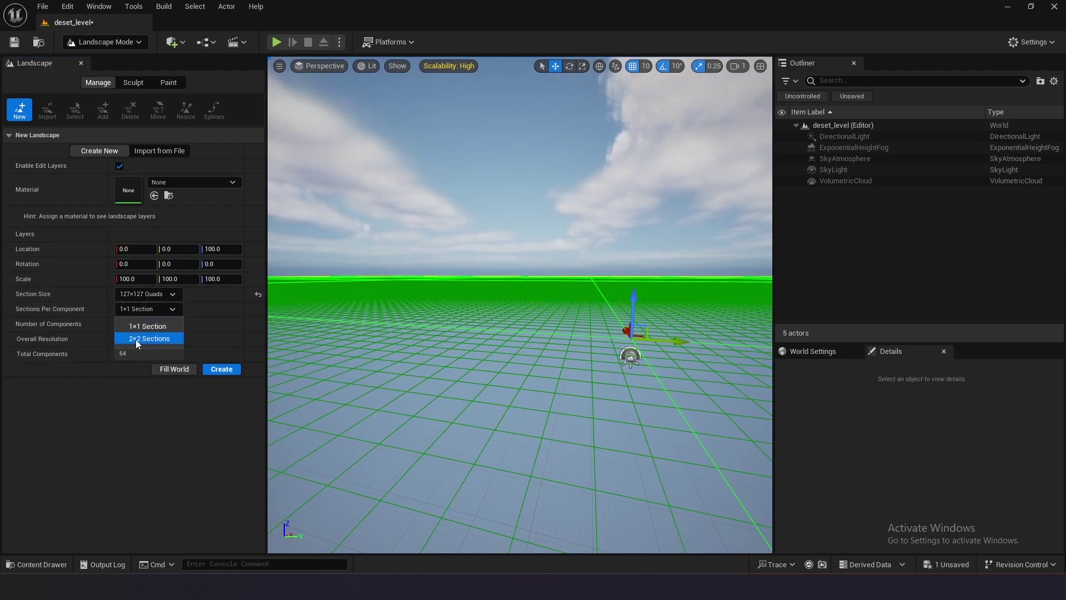
left_click(136, 339)
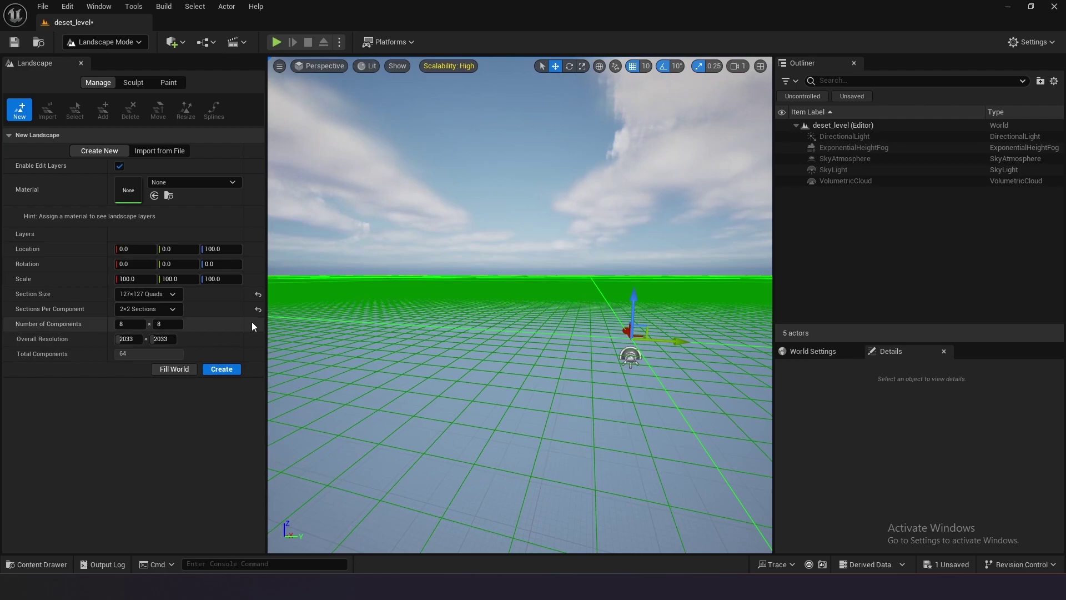
left_click(204, 368)
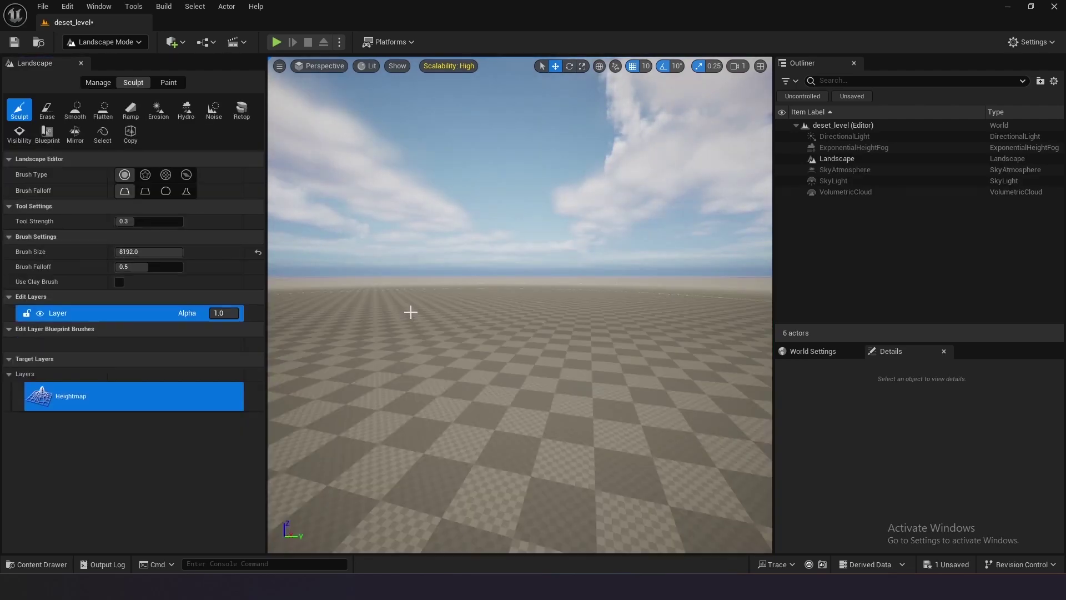
mouse_move(402, 304)
right_mouse_down()
mouse_move(402, 334)
mouse_move(402, 283)
mouse_move(358, 284)
mouse_move(391, 312)
right_mouse_up()
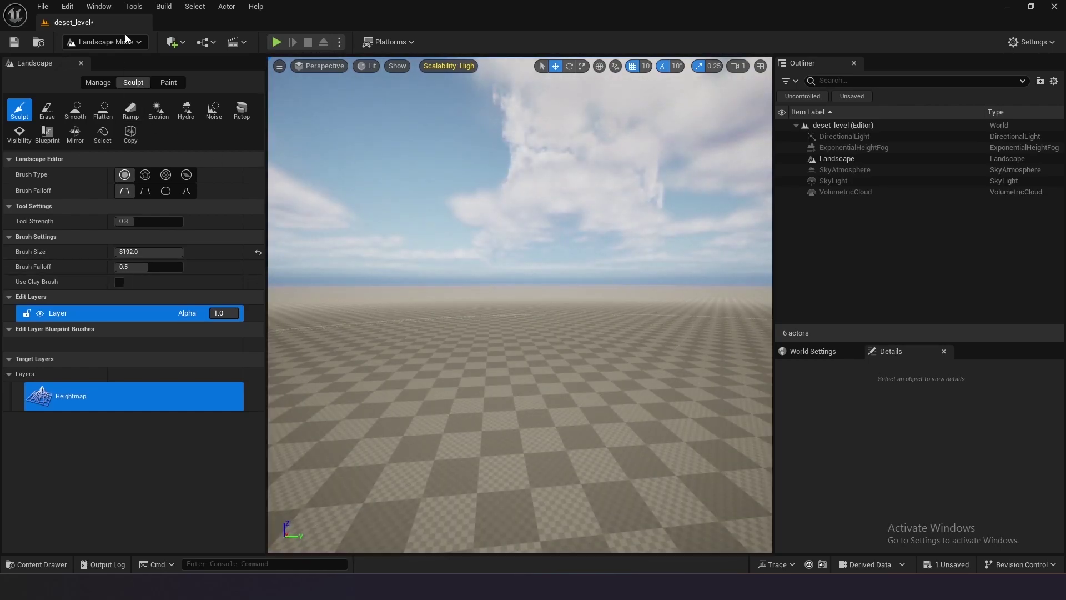
Step: Open Quixel Bridge and search its library for 'Desert', then 'Bright'
left_click(175, 42)
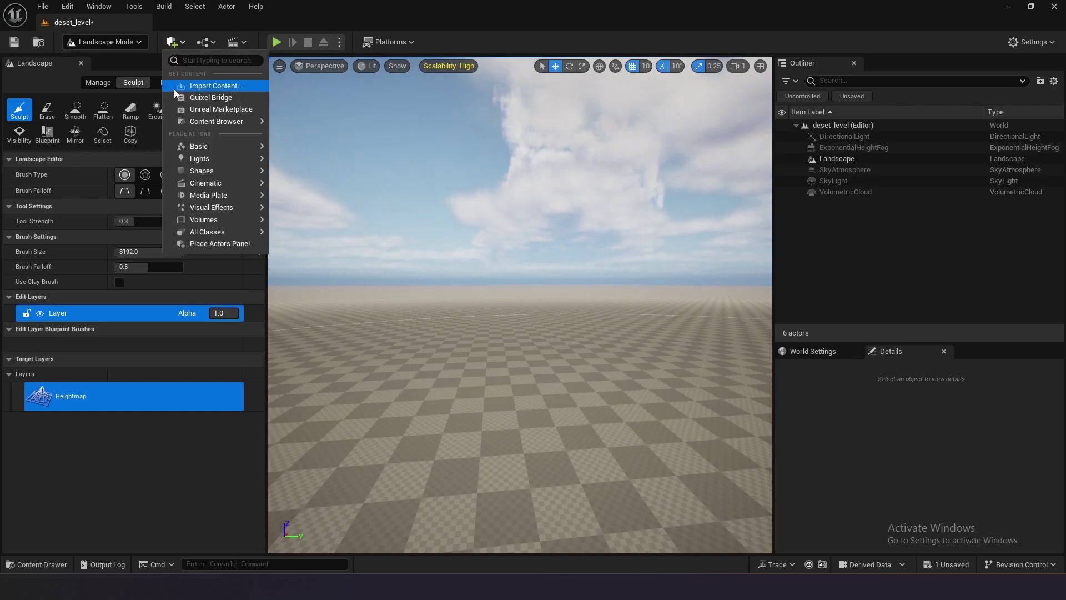
left_click(203, 91)
left_click(407, 91)
type("des")
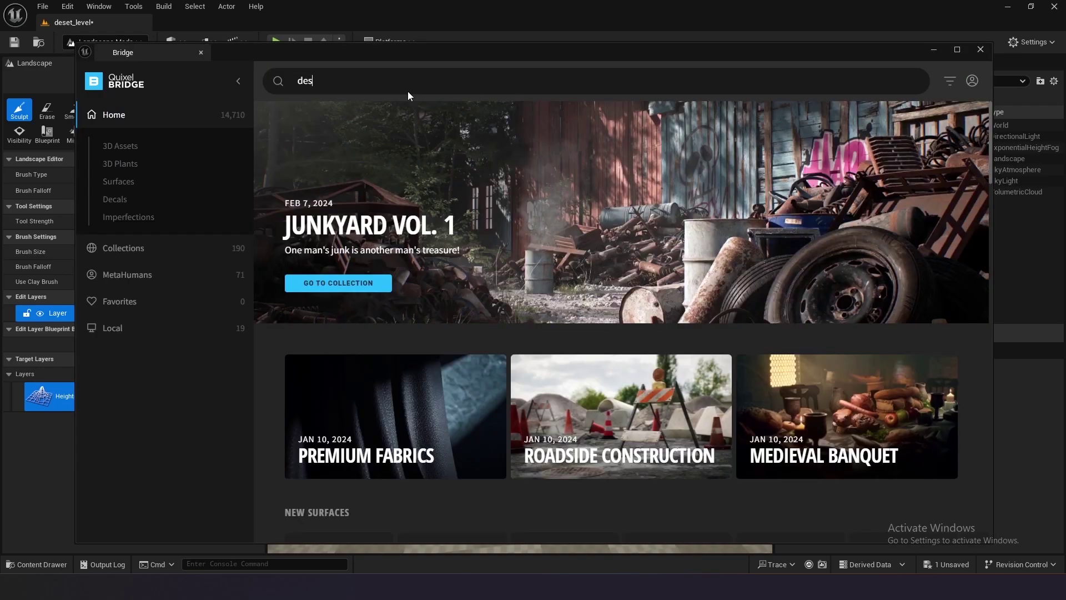
type("ert")
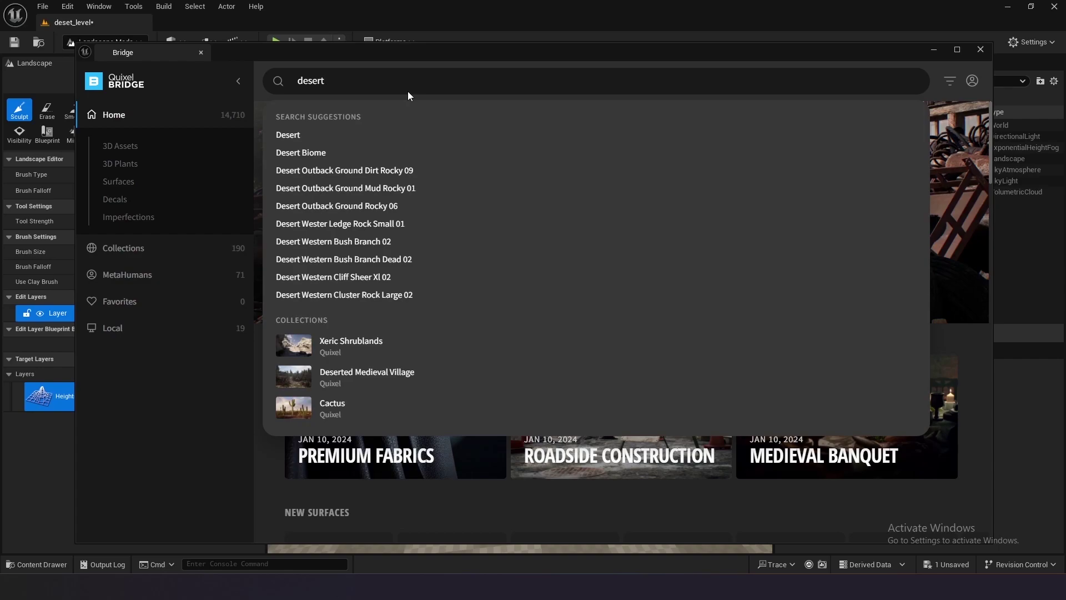
key("Return")
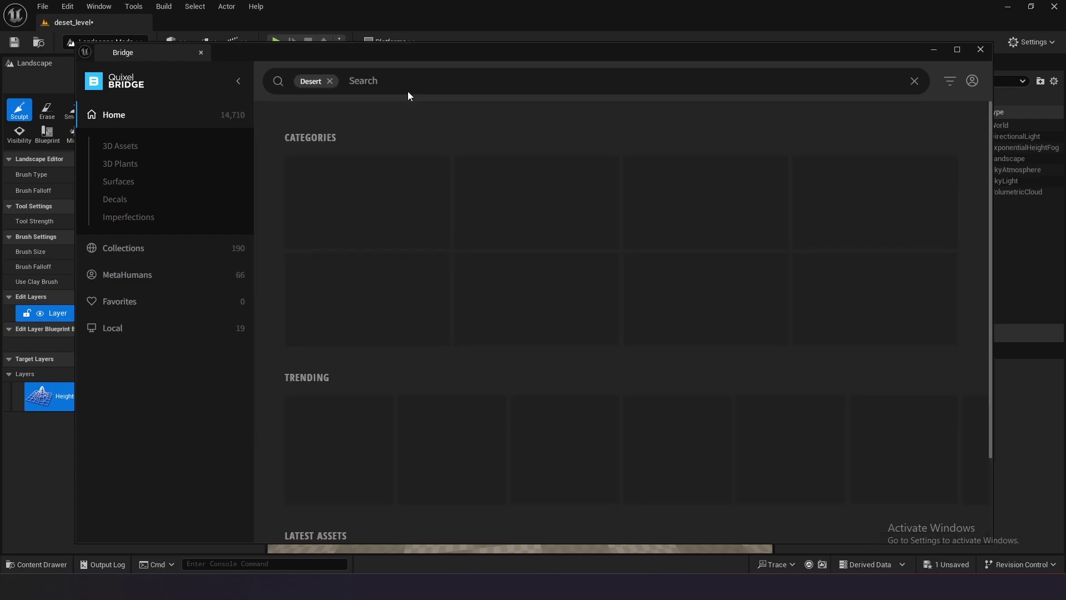
scroll(409, 169, "down", 3)
scroll(560, 275, "down", 5)
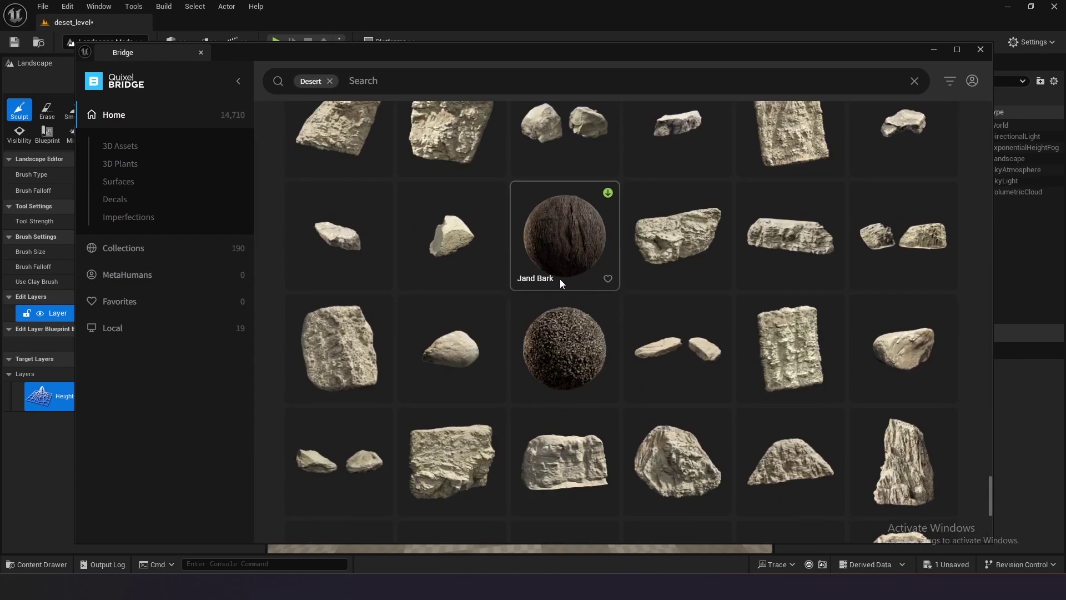
scroll(562, 278, "down", 2)
scroll(555, 282, "down", 2)
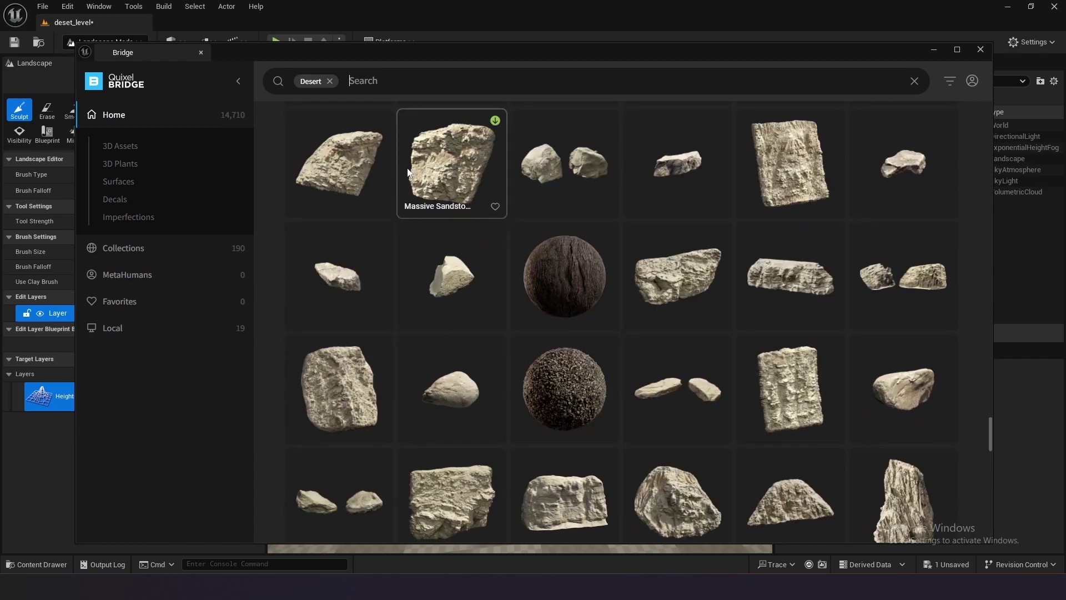
left_click(370, 81)
type("bright")
key("Return")
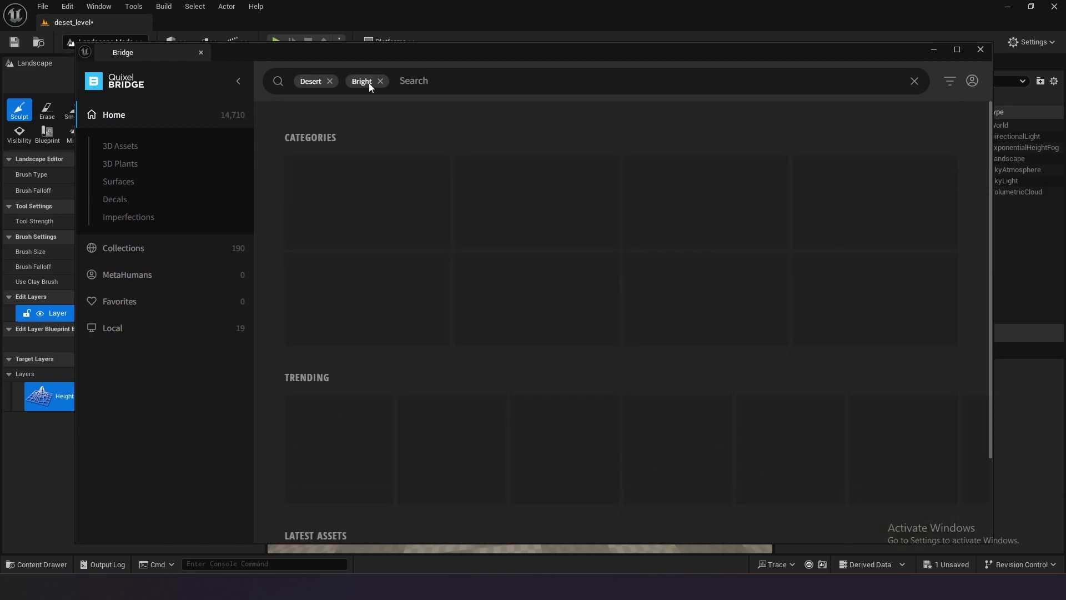
Step: Add the Bright Desert Sand surface to the project, then close Bridge
left_click(319, 206)
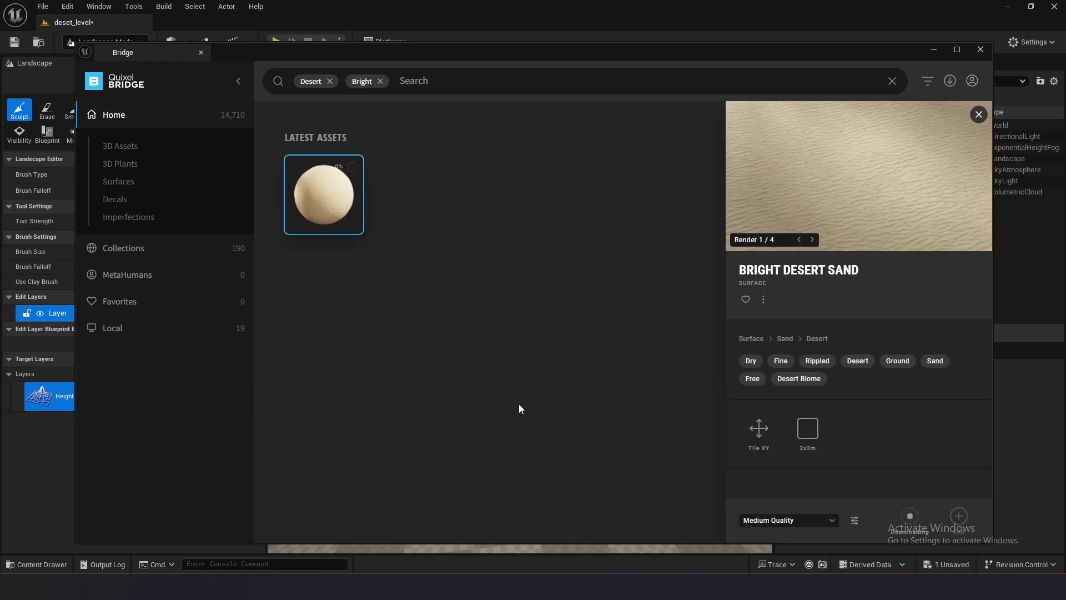
left_click(959, 515)
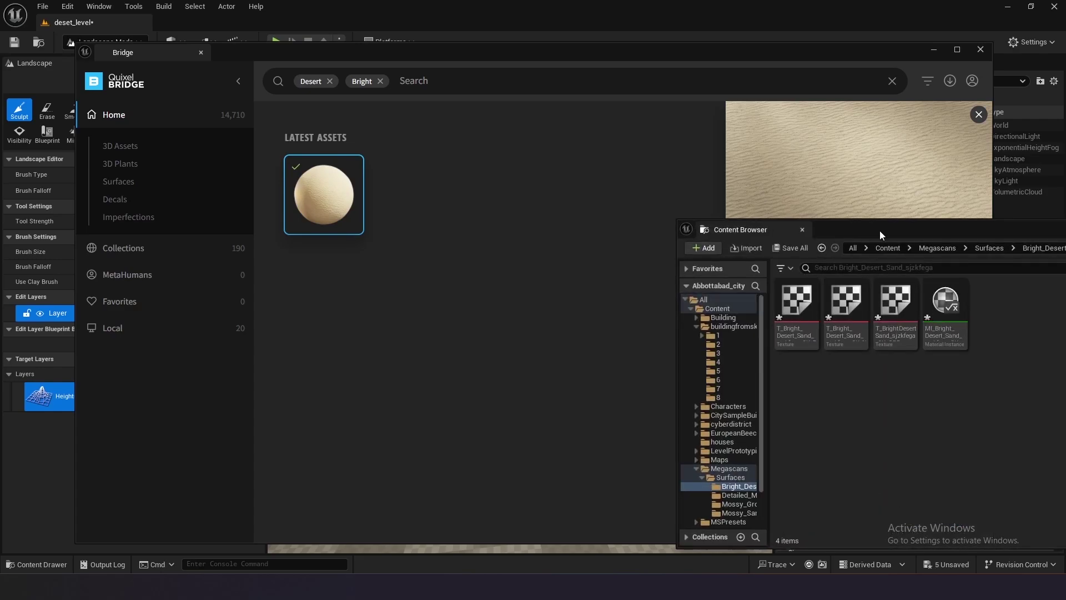
left_click_drag(894, 229, 472, 186)
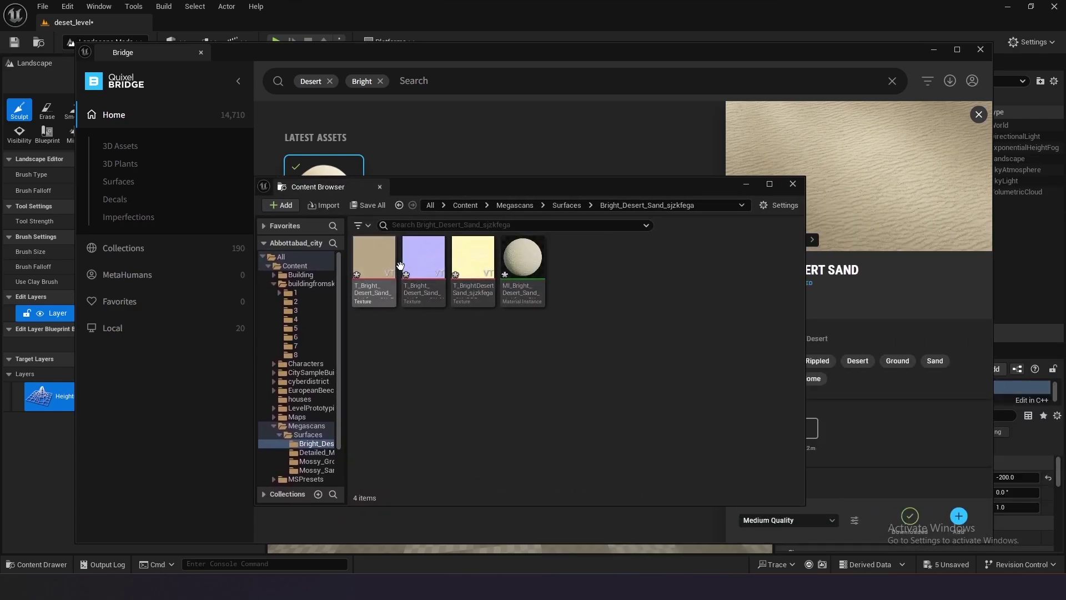
left_click(984, 49)
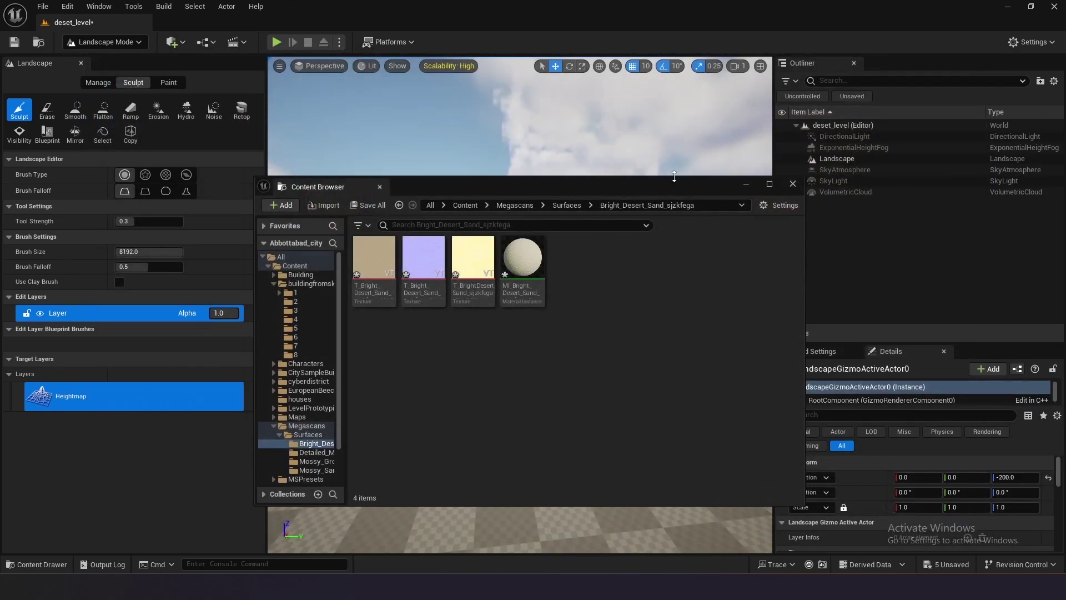
Step: Close the floating assets window, switch to Selection Mode, and select the Landscape actor
left_click(788, 190)
left_click(106, 42)
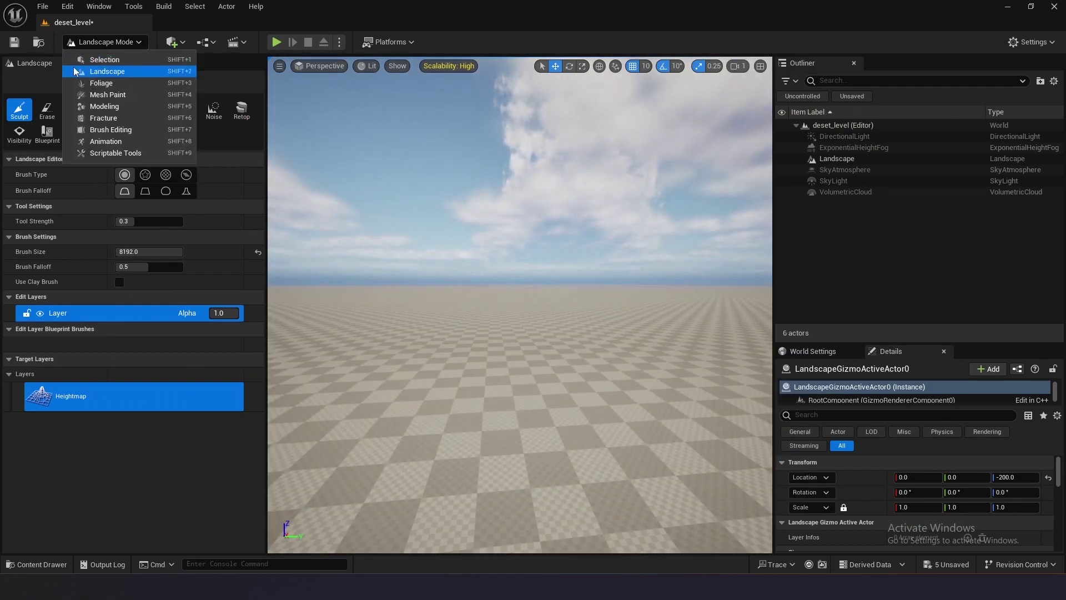
left_click(106, 60)
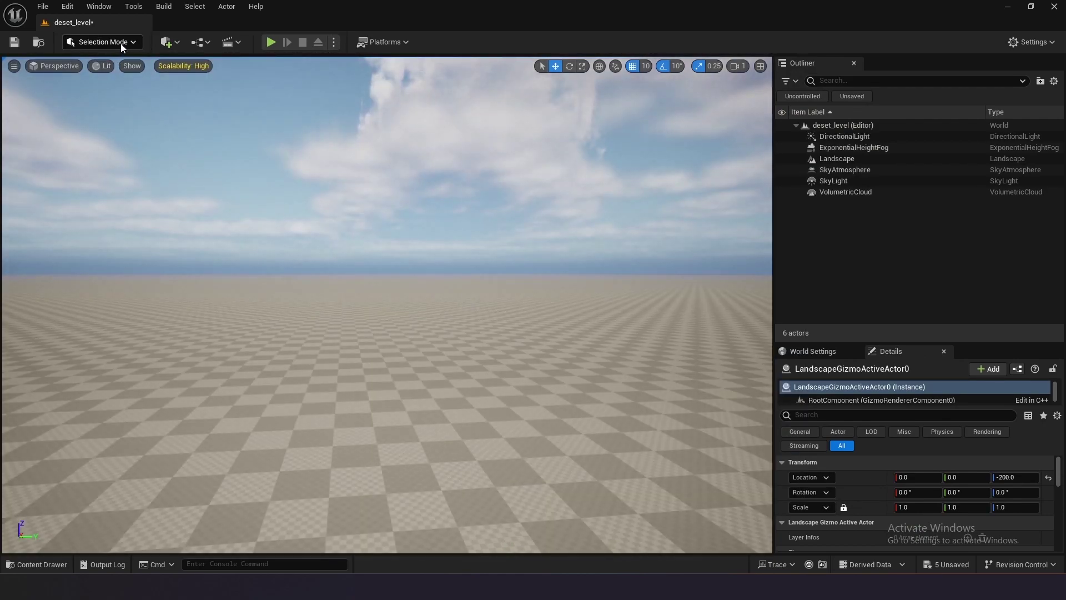
key("Escape")
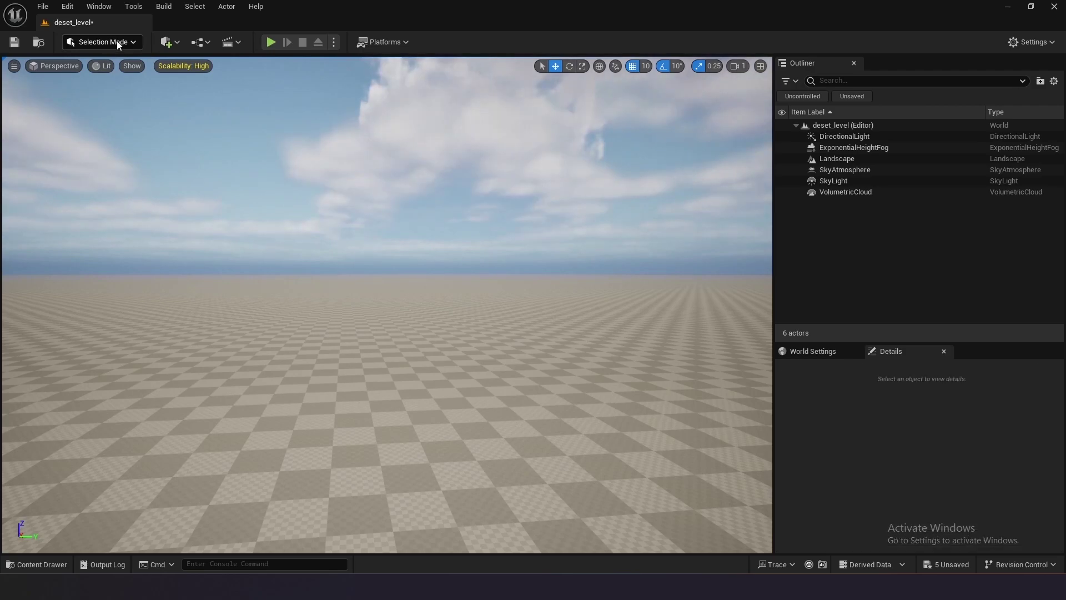
left_click(845, 159)
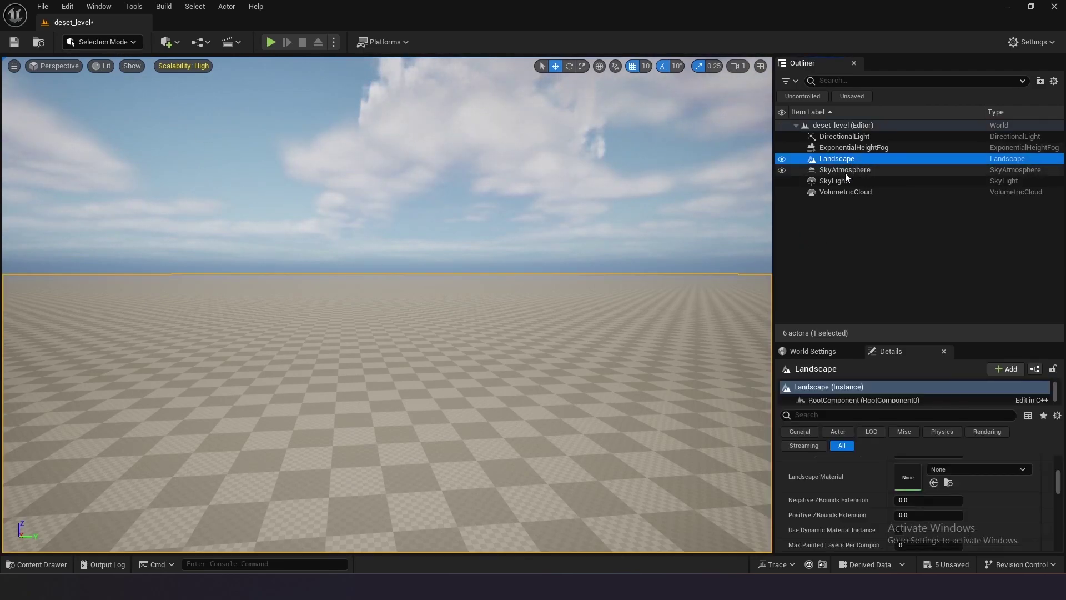
Step: Assign MI_Bright_Desert_Sand from Megascans/Surfaces as the Landscape Material
key("ctrl+space")
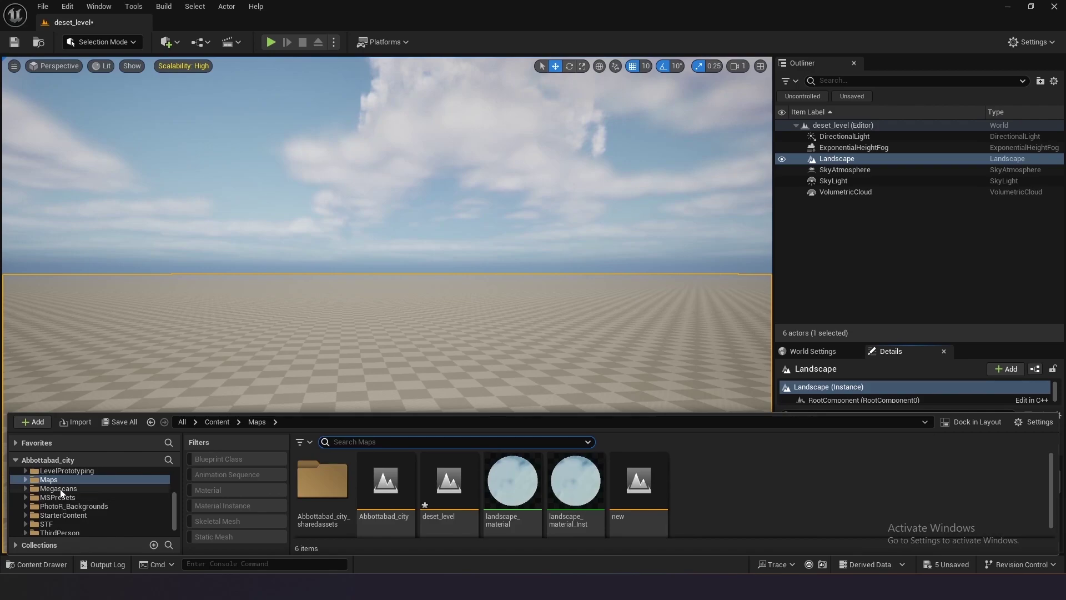
left_click(60, 489)
double_click(322, 479)
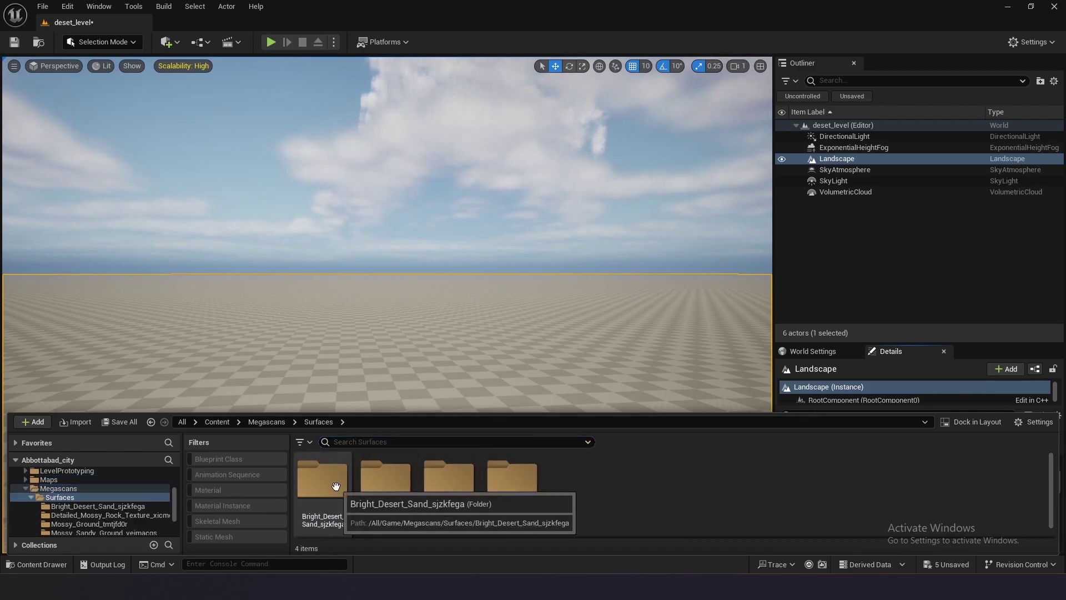
double_click(322, 479)
left_click(322, 483)
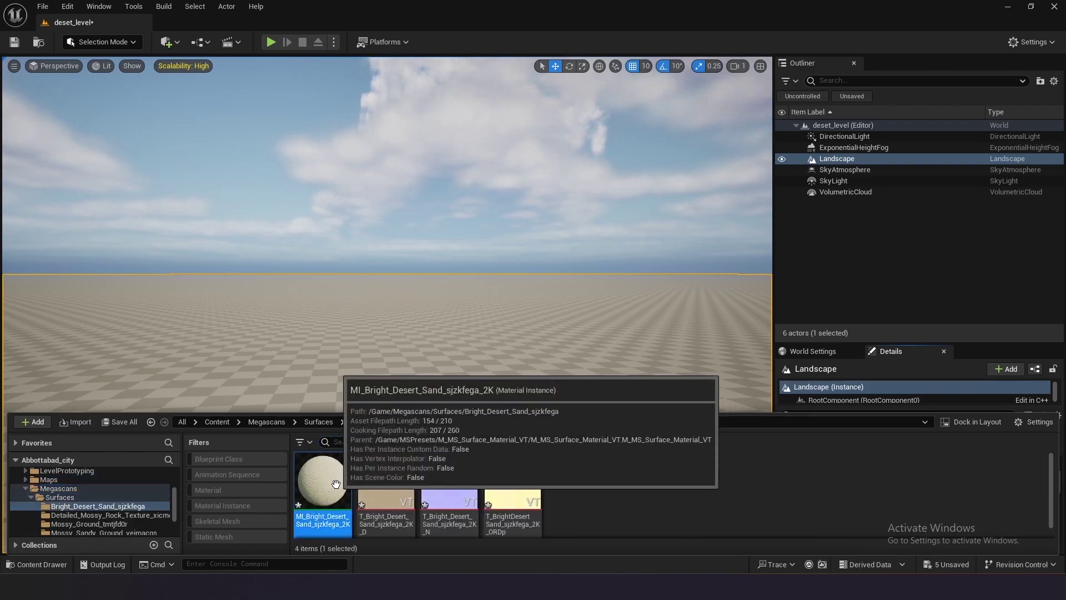
left_click(941, 375)
scroll(933, 466, "down", 5)
left_click(934, 482)
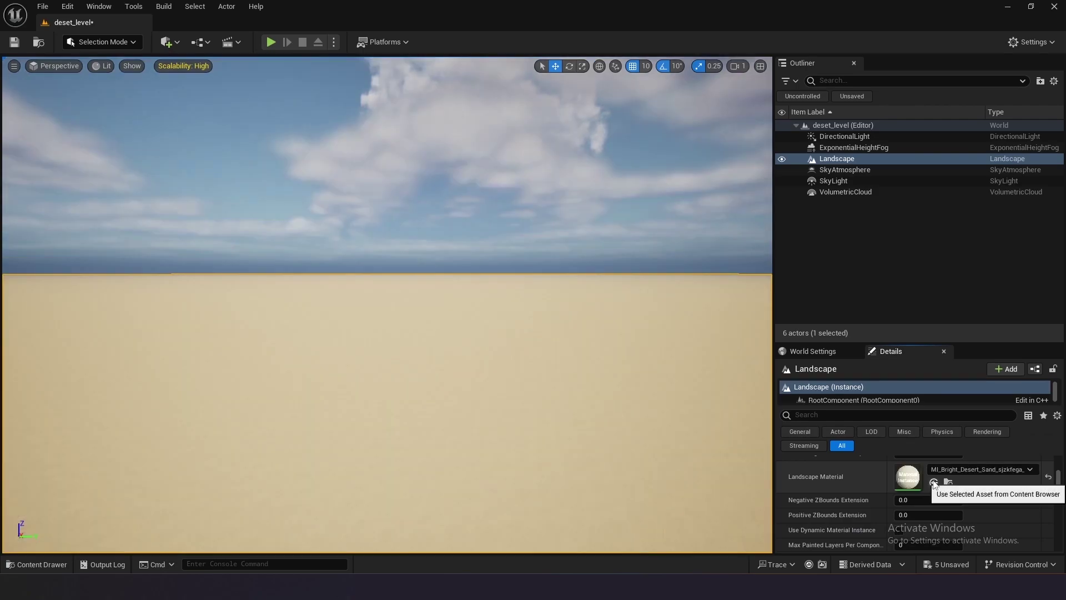
right_click_drag(528, 67, 528, 151)
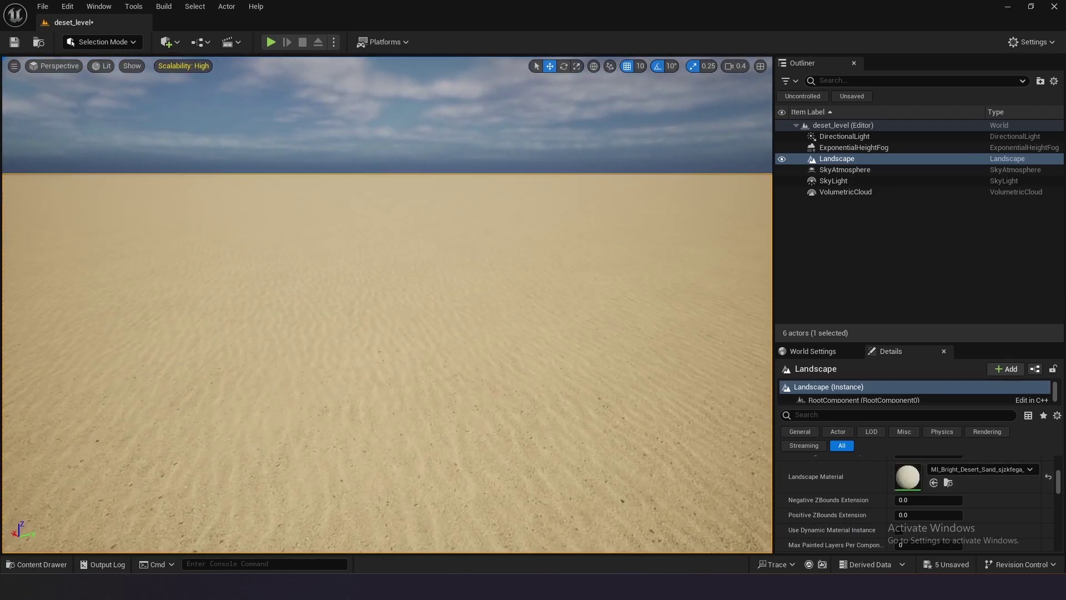
key("ctrl+space")
Step: Drag SKM_Quinn_Simple from Characters/Mannequins/Meshes onto the sand in the viewport
left_click(34, 488)
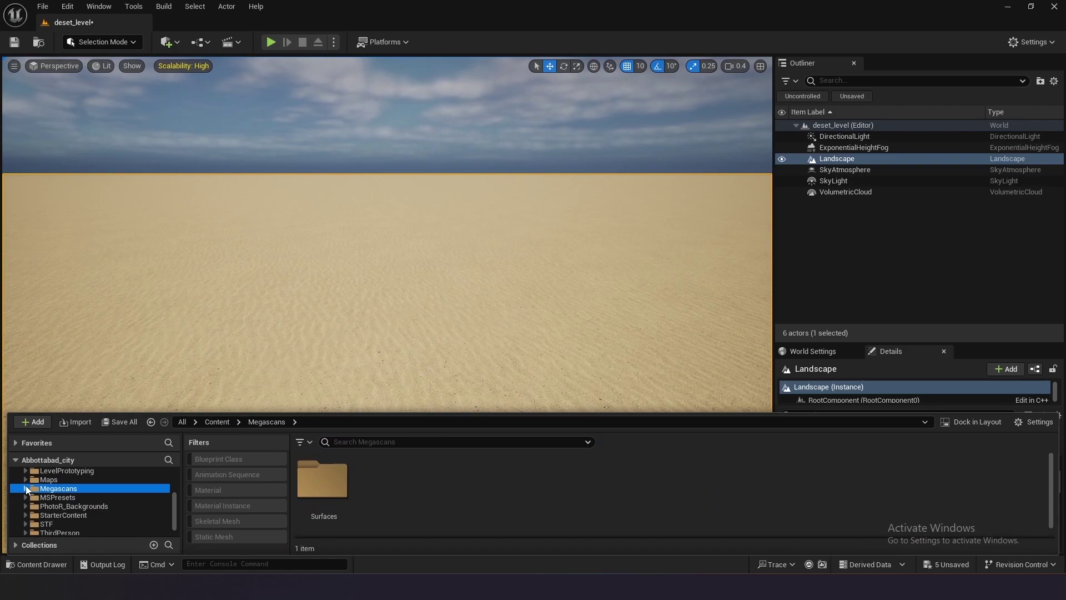
scroll(46, 491, "up", 5)
left_click(55, 509)
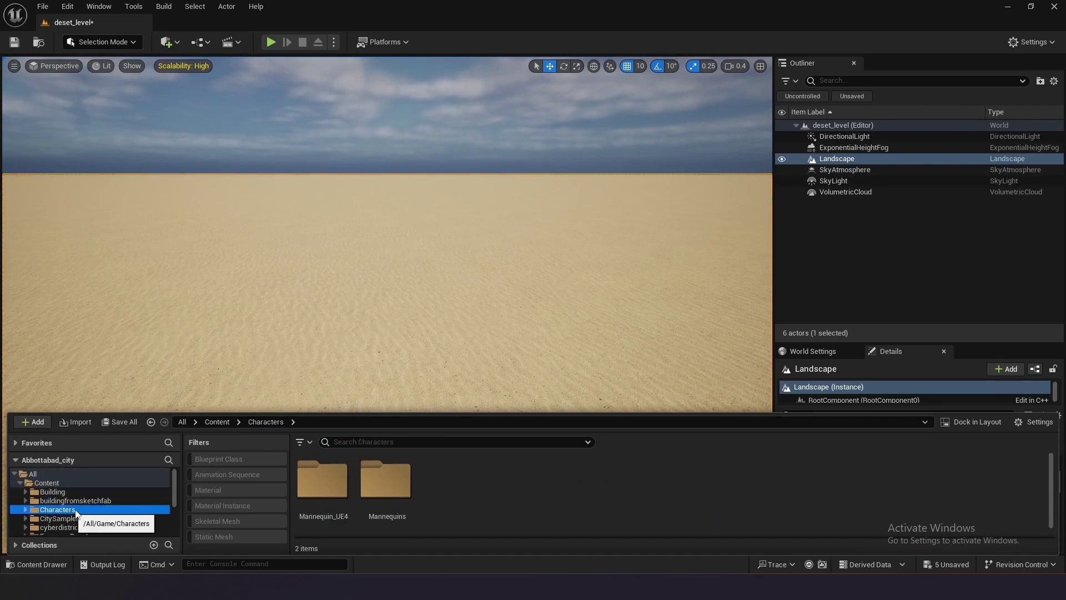
double_click(372, 487)
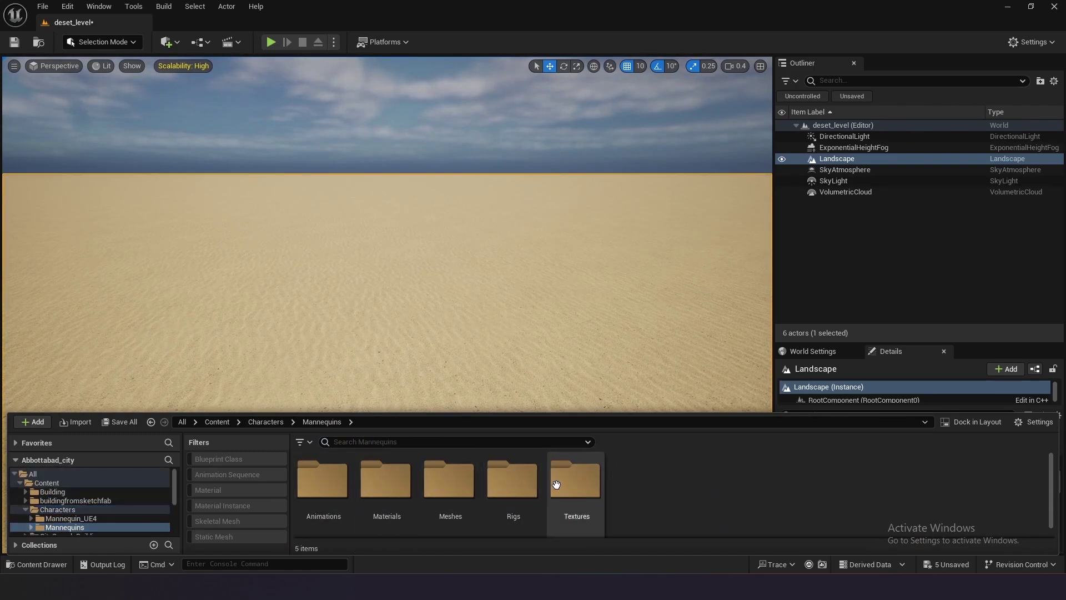
left_click(468, 479)
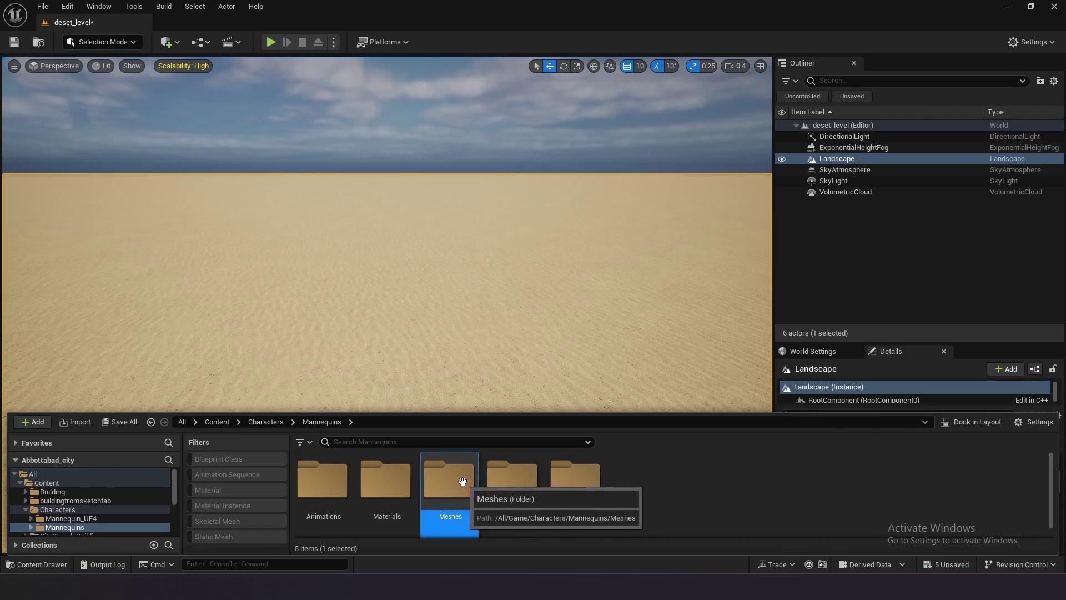
double_click(467, 479)
left_click(654, 499)
mouse_move(654, 498)
left_mouse_down()
mouse_move(448, 318)
mouse_move(484, 338)
left_mouse_up()
mouse_move(484, 339)
right_mouse_down()
mouse_move(485, 367)
mouse_move(516, 392)
mouse_move(499, 317)
mouse_move(533, 317)
right_mouse_up()
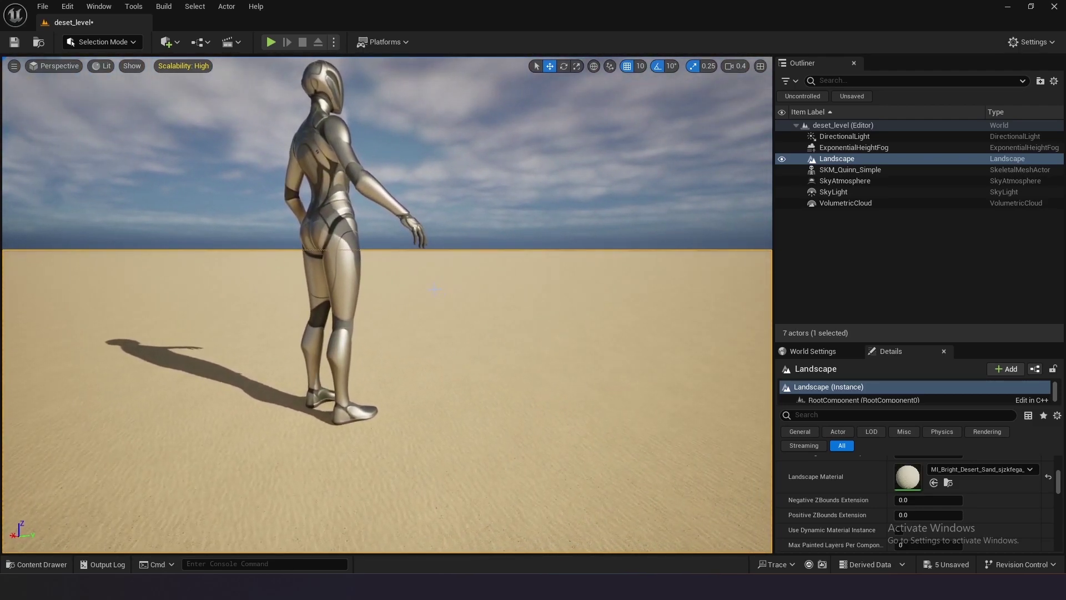
Step: Rotate the directional light with Ctrl+L to a low sun angle near the horizon
key("ctrl+l")
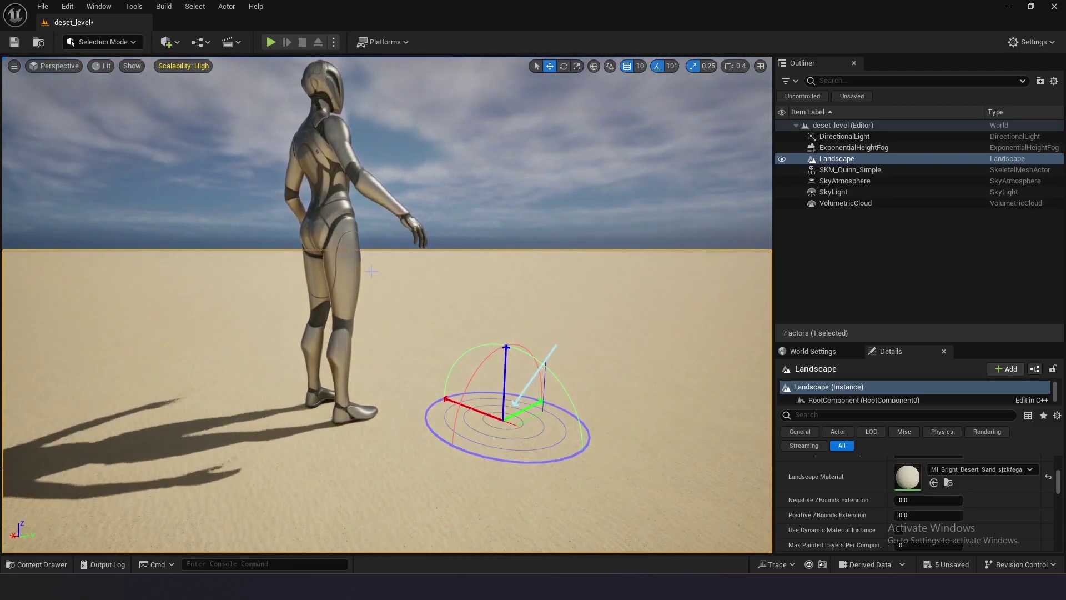
key("ctrl+l")
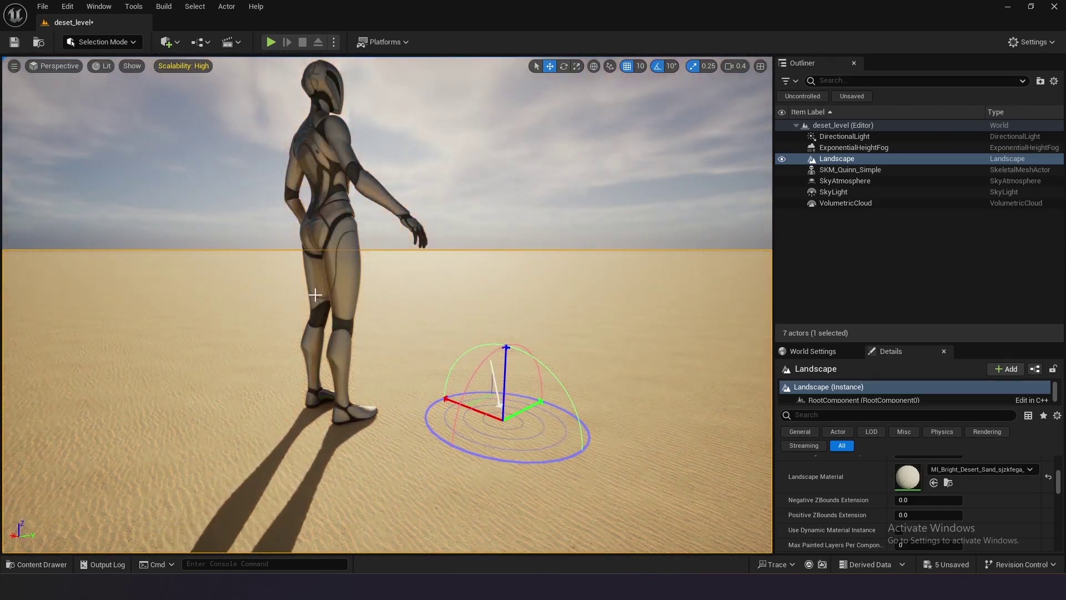
key("ctrl+l")
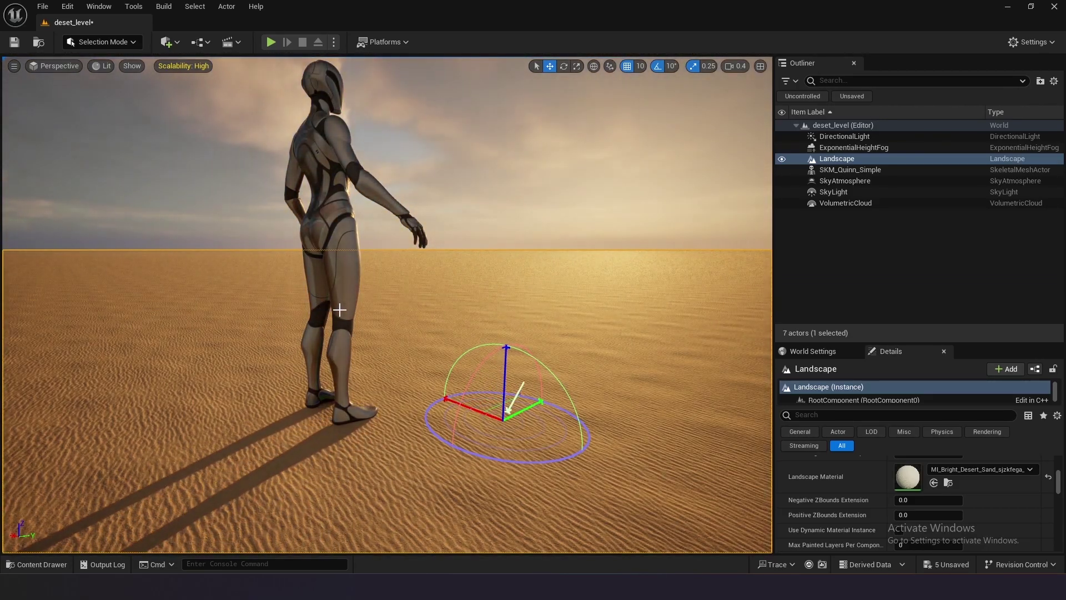
key("ctrl+l")
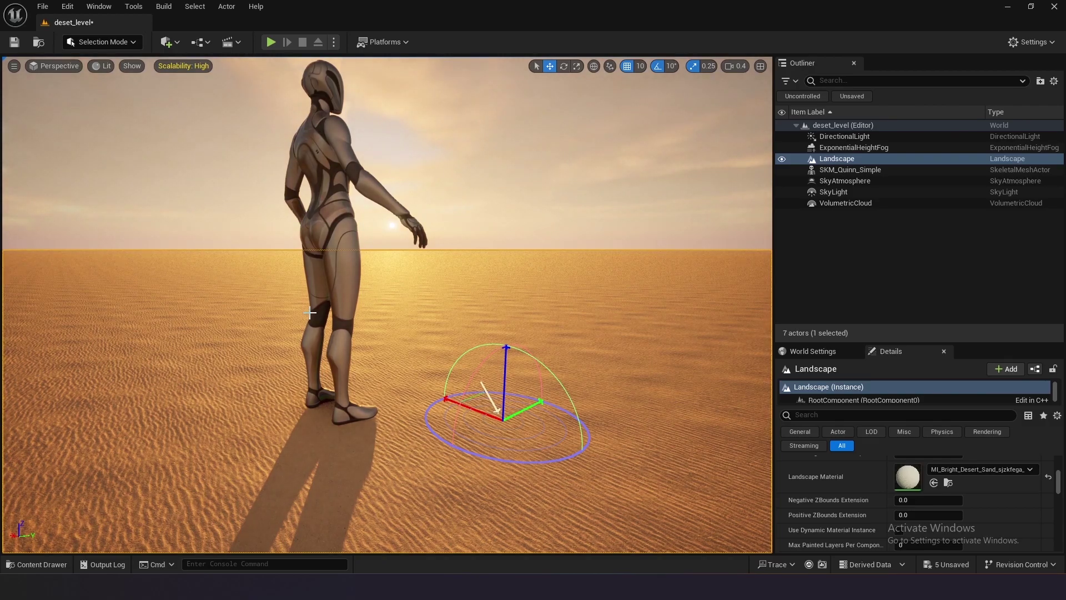
mouse_move(314, 315)
right_mouse_down()
mouse_move(365, 360)
mouse_move(433, 333)
right_mouse_up()
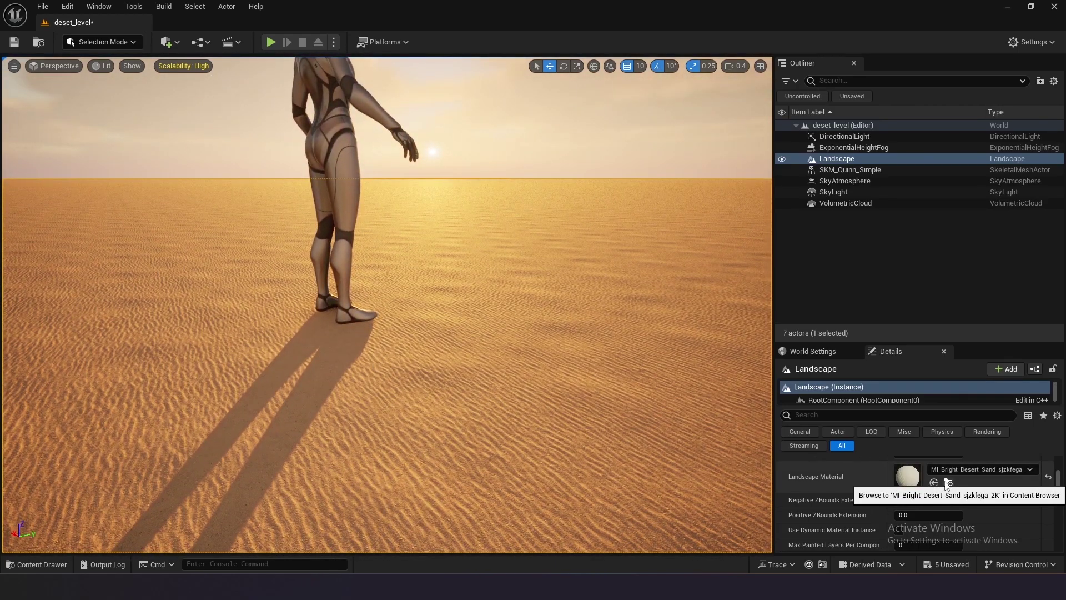
Step: Open the sand material instance in a floating editor and expand its tiling parameters
left_click(948, 483)
double_click(318, 493)
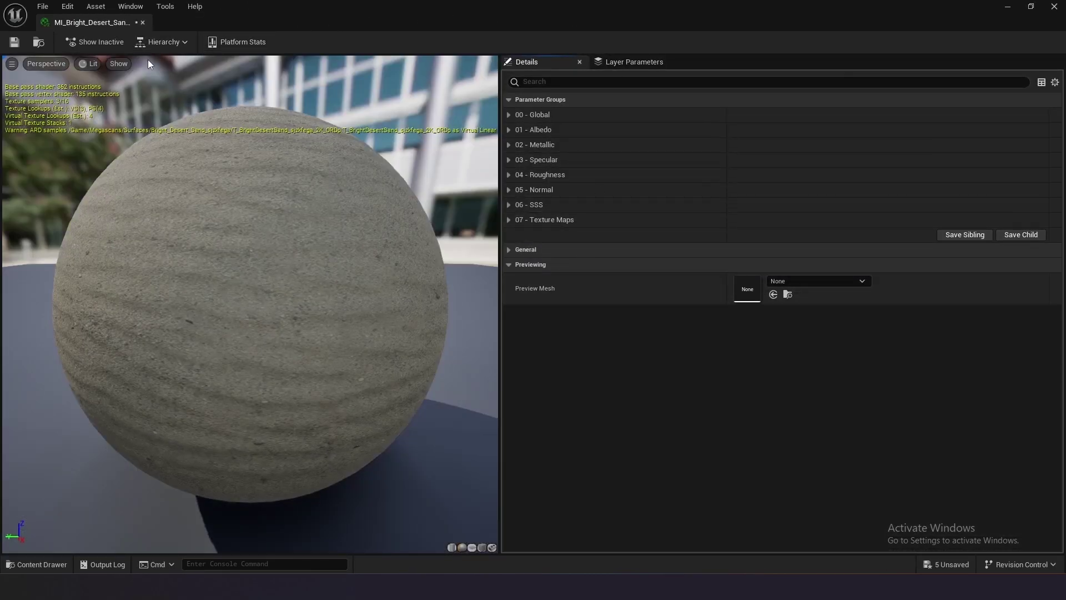
left_click_drag(150, 23, 208, 170)
left_click(206, 283)
mouse_move(396, 170)
left_mouse_down()
mouse_move(293, 170)
mouse_move(238, 149)
left_mouse_up()
left_click(51, 266)
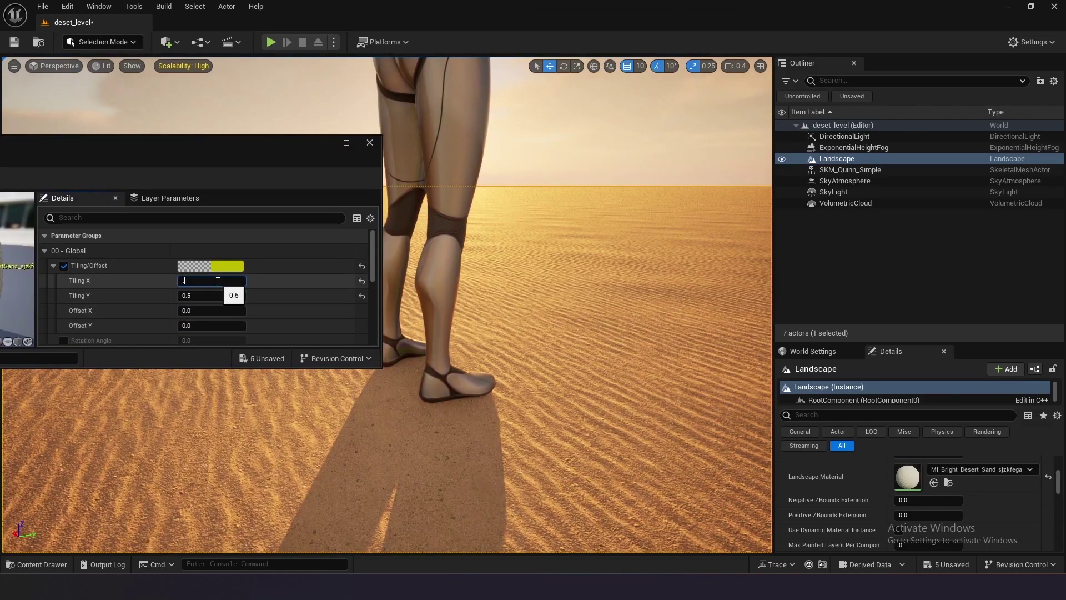
type("0.2")
Step: Set the sand's Tiling X and Y to 0.1, after first trying 0.2
key("Return")
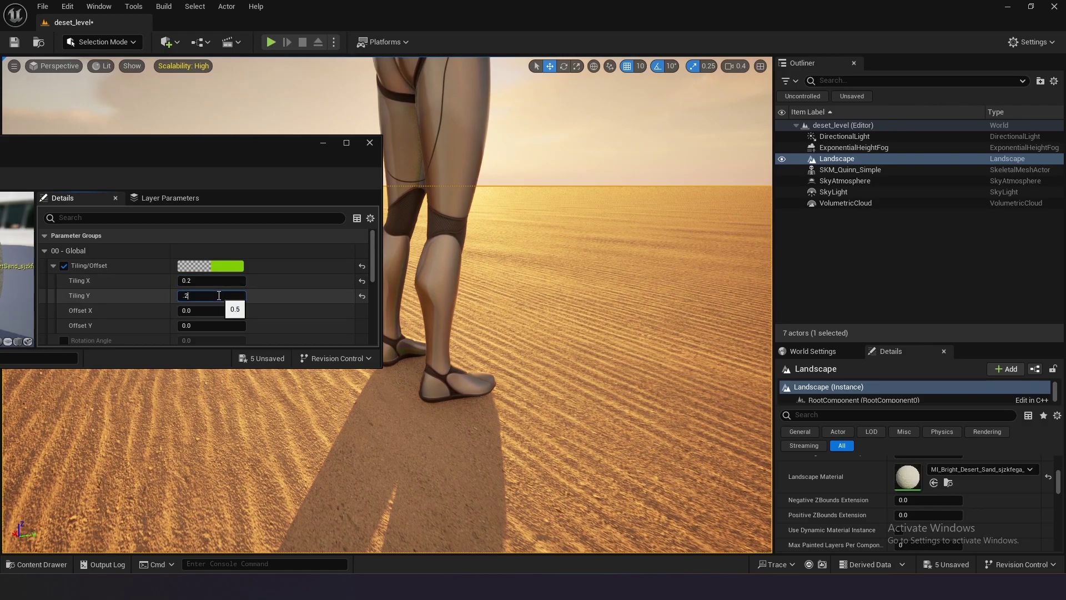
key("Return")
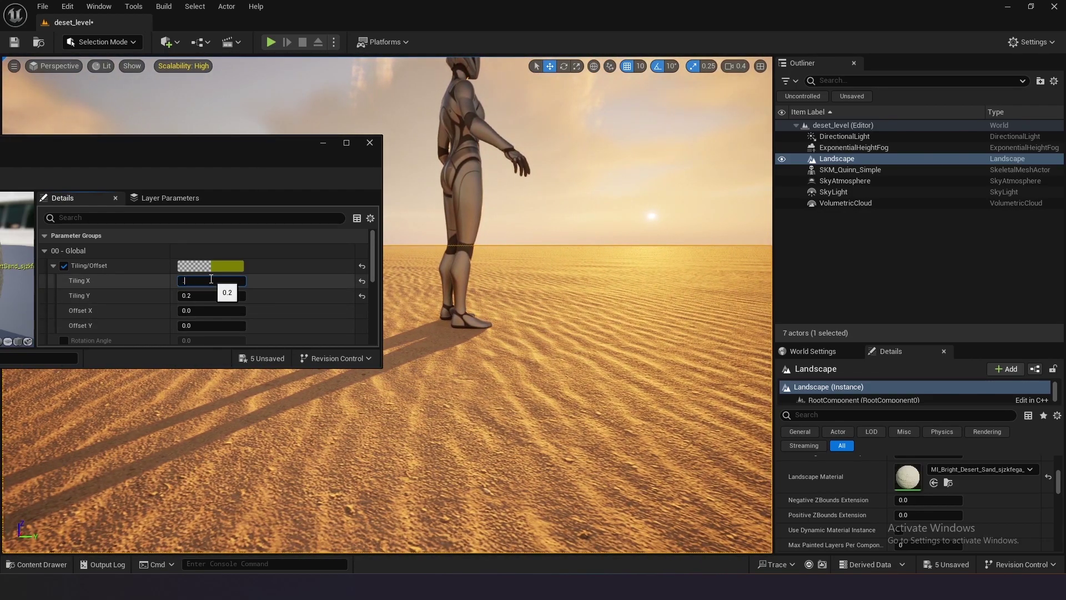
type("0.1")
key("Return")
left_click(213, 296)
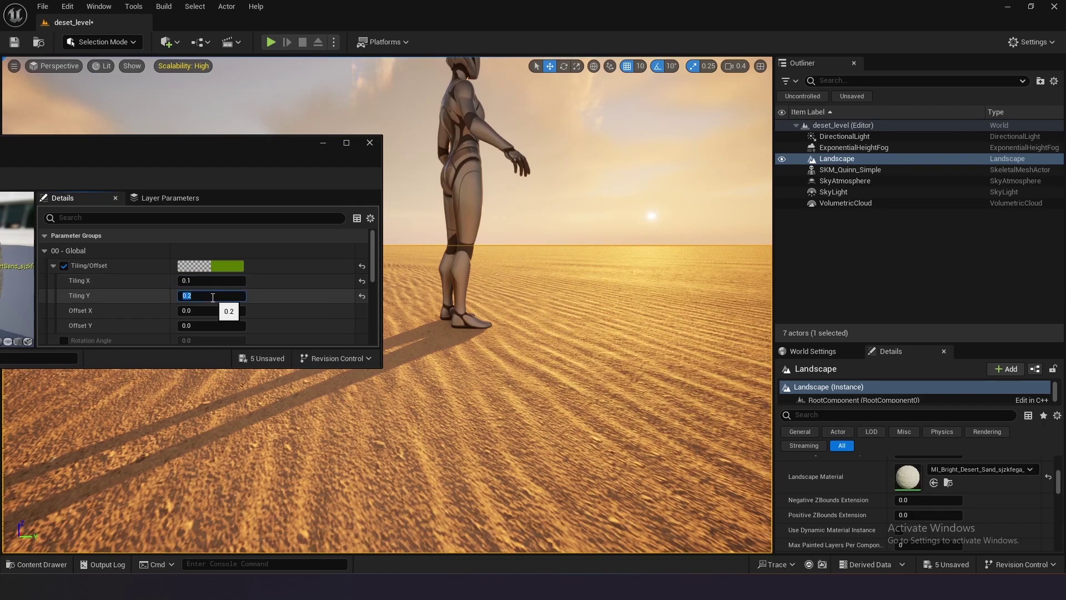
key("Return")
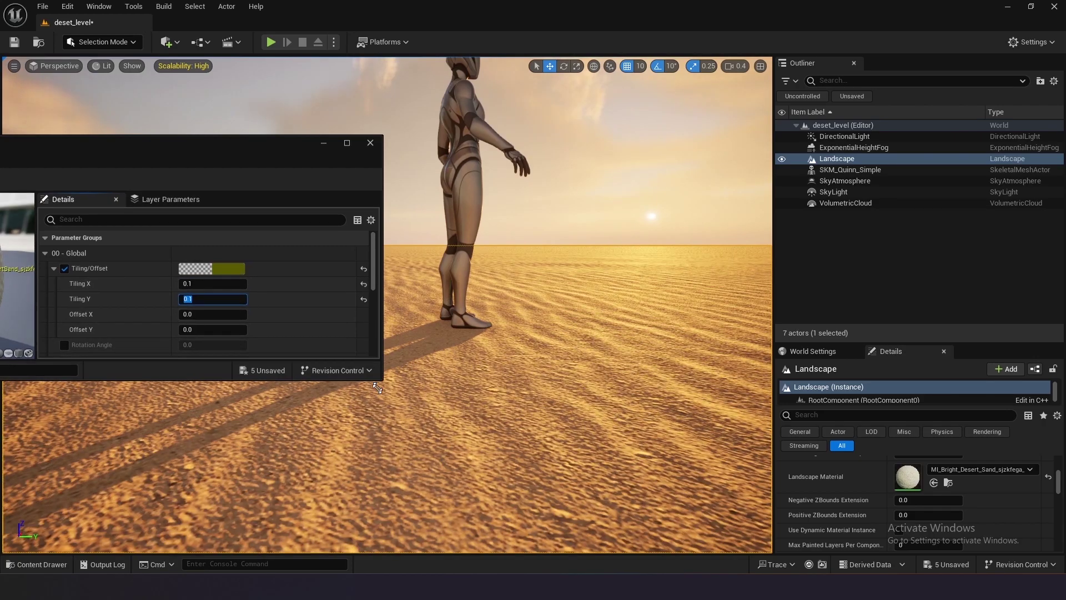
Step: Set the material's Base Specular to 0.1
left_click_drag(382, 365, 360, 456)
scroll(112, 327, "down", 2)
left_click(59, 385)
left_click(192, 391)
type("1")
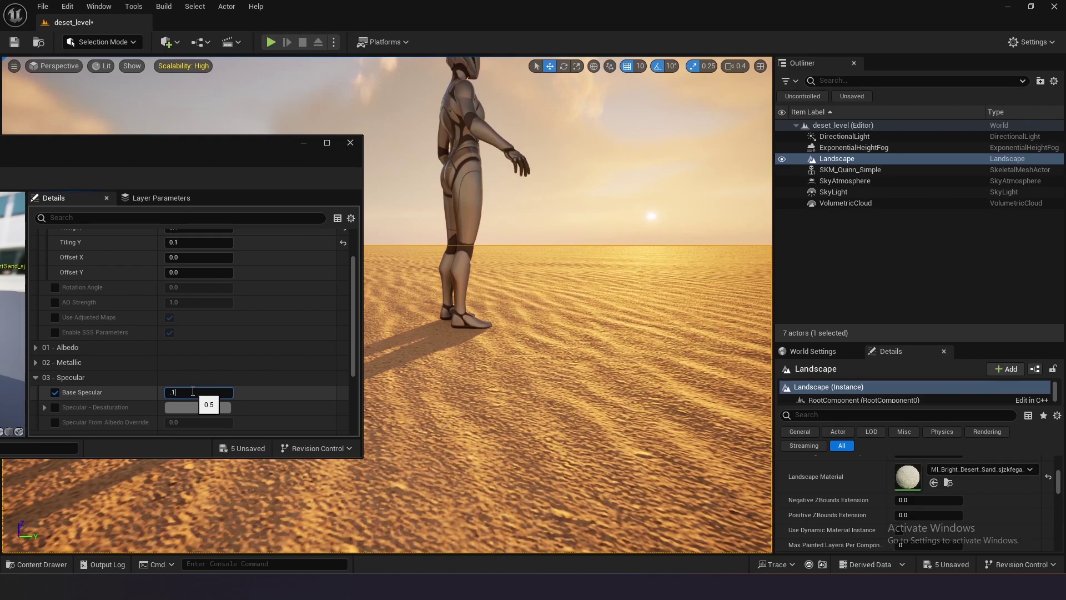
key("Return")
right_click_drag(500, 333, 500, 333)
key("w")
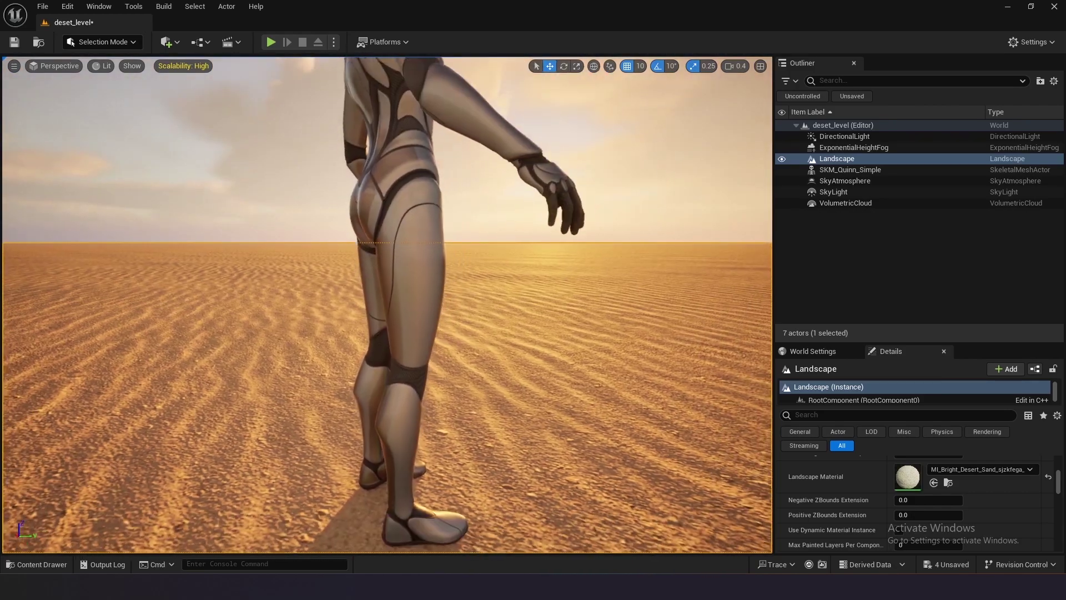
Step: Fly the view back and around the mannequin to frame her full body
right_click_drag(534, 248, 534, 247)
key("s")
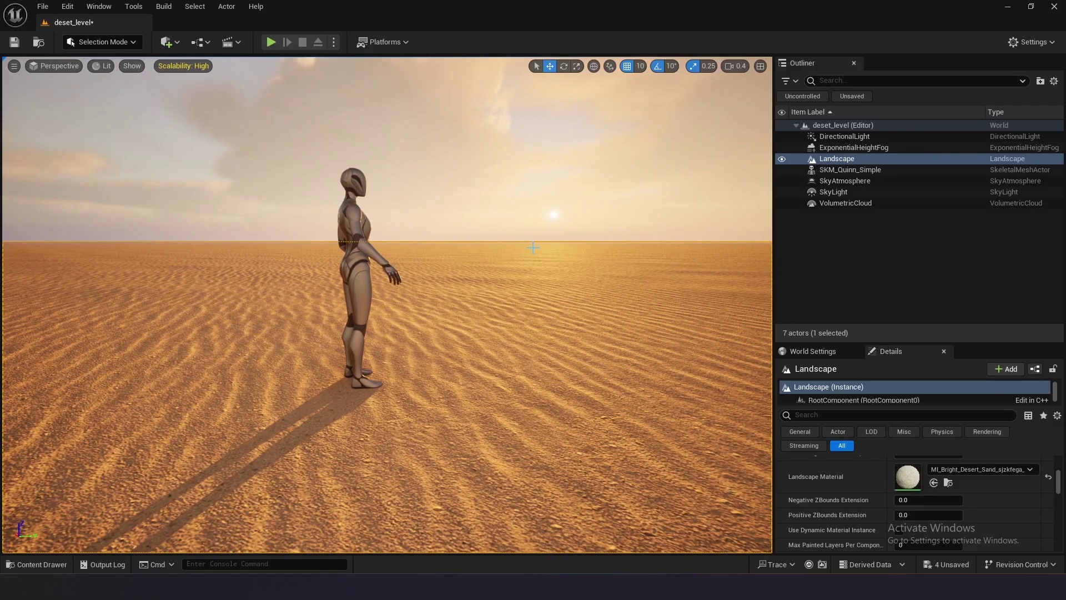
right_click_drag(533, 248, 541, 245)
key("s")
right_click_drag(457, 232, 457, 233)
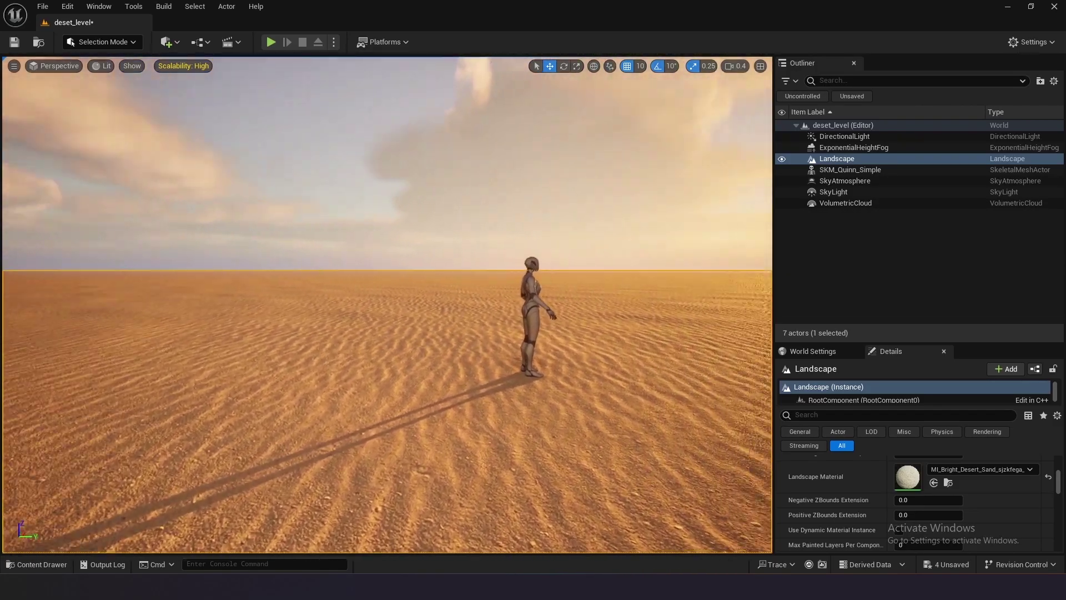
key("w")
Step: Switch the editor to Landscape mode
right_click_drag(93, 115, 93, 114)
key("w")
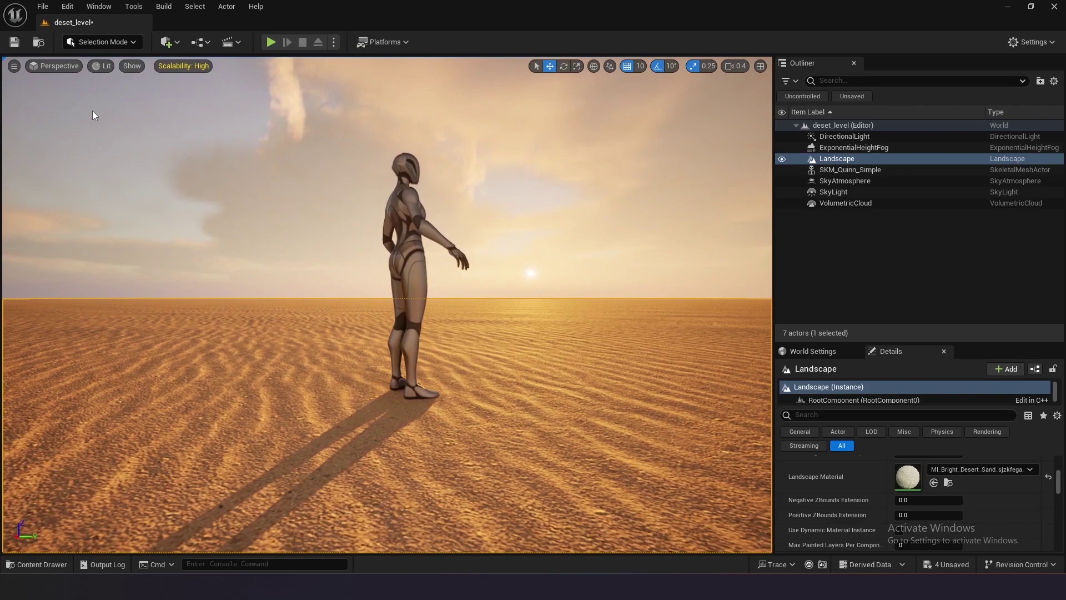
left_click(90, 40)
left_click(119, 69)
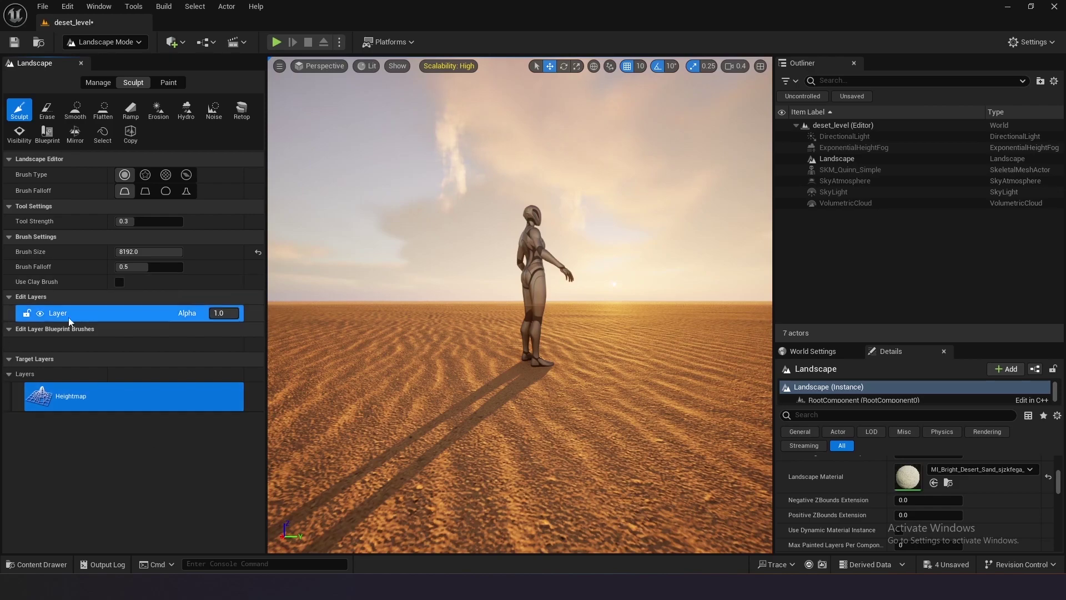
Step: Select the Blueprint sculpt tool and set its brush to CustomBrush_MaterialOnly
left_click(47, 137)
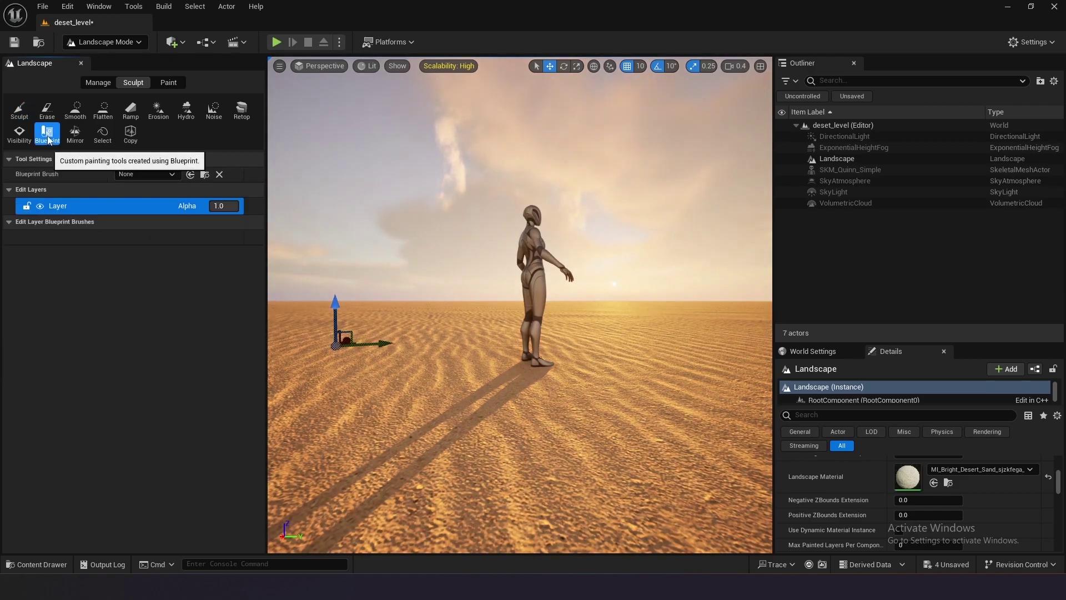
left_click(137, 175)
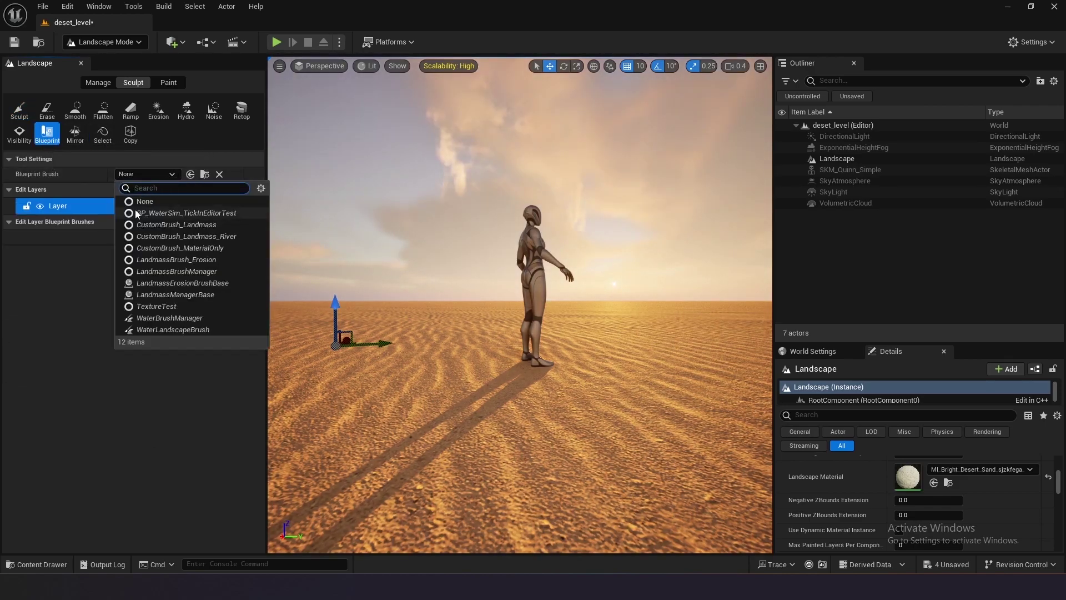
left_click(68, 6)
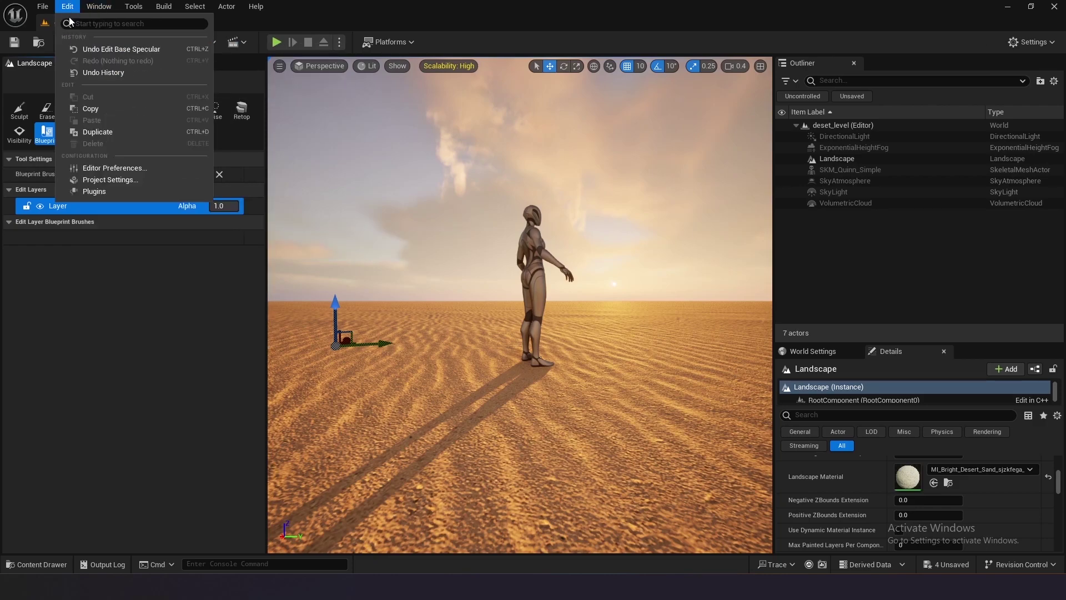
left_click(94, 191)
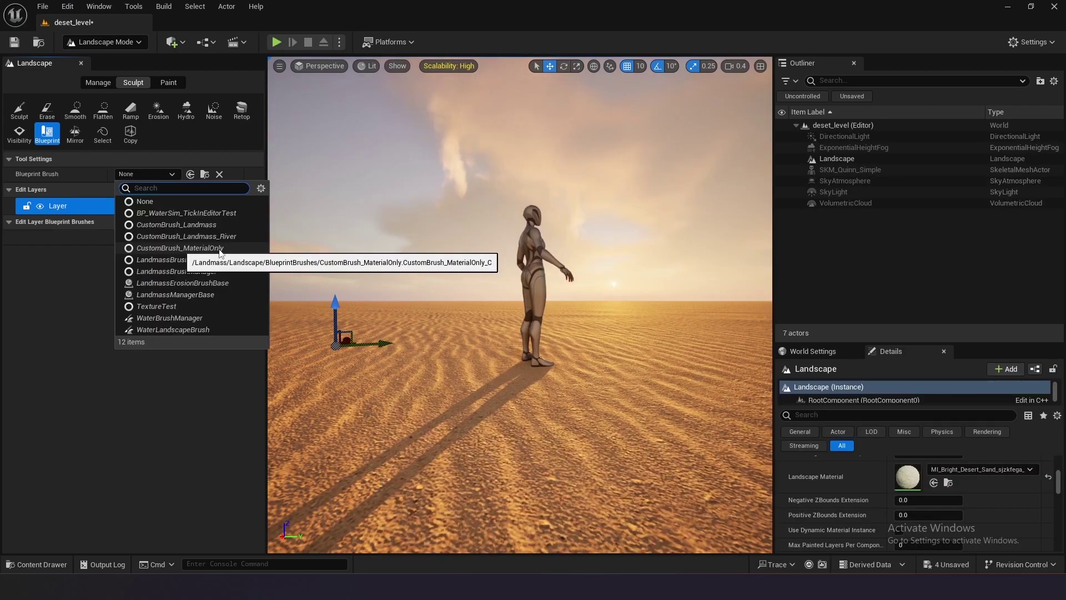
key("Return")
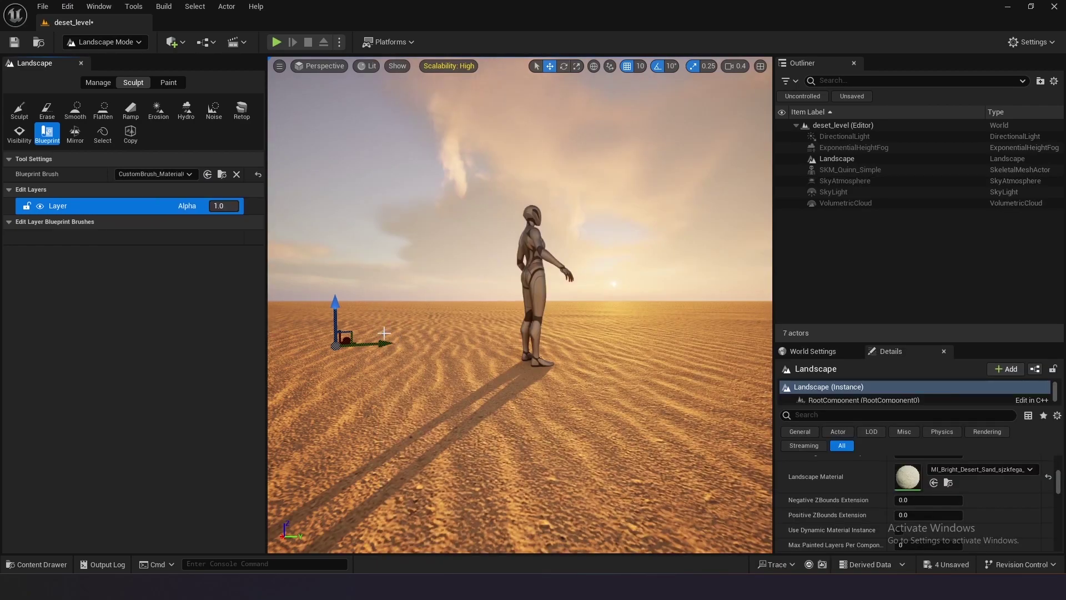
Step: Place a custom brush on the landscape, then delete it
left_click(506, 389)
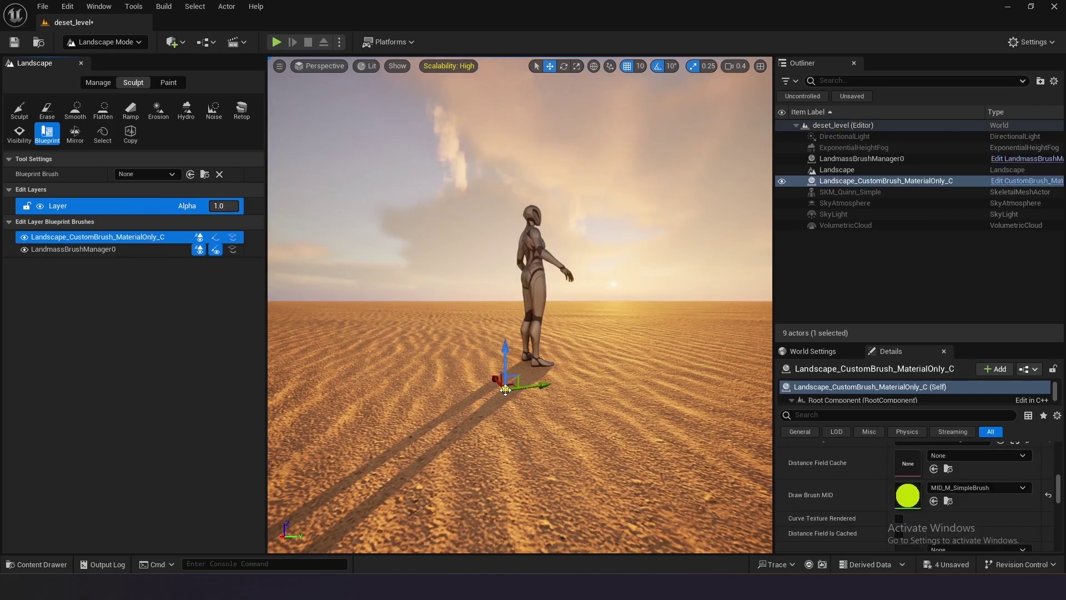
right_click_drag(505, 389, 490, 392)
key("Delete")
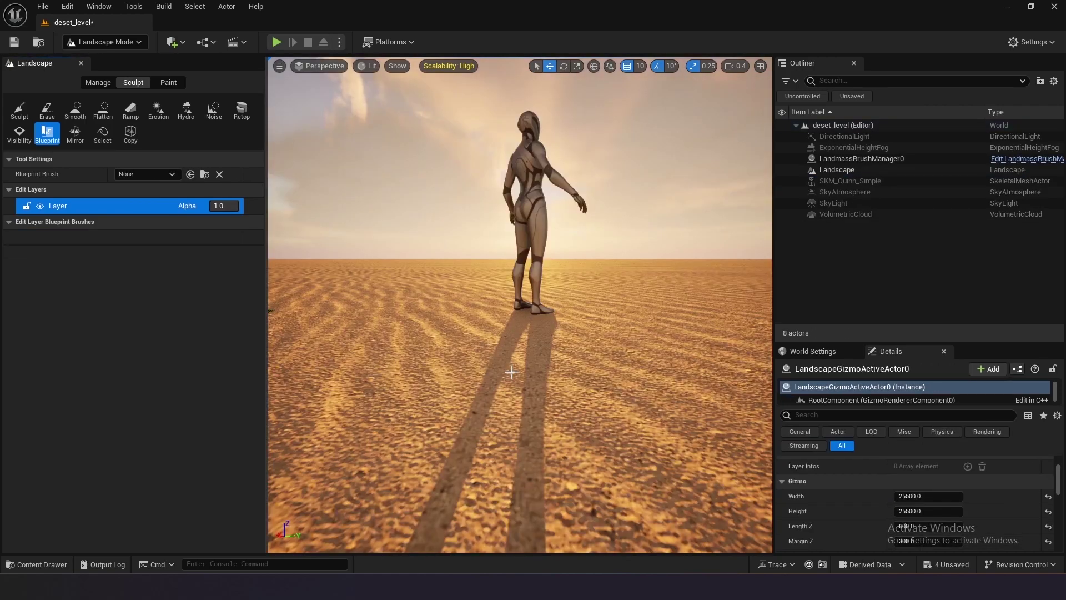
Step: Place a fresh CustomBrush_MaterialOnly brush on the landscape and view the raised terrain
left_click(159, 174)
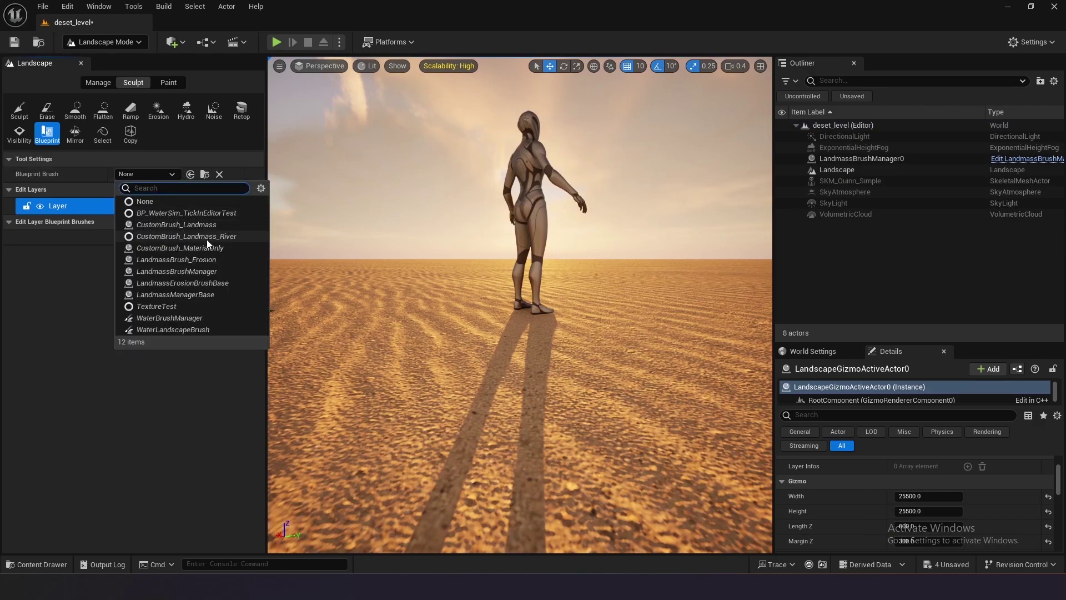
left_click(176, 248)
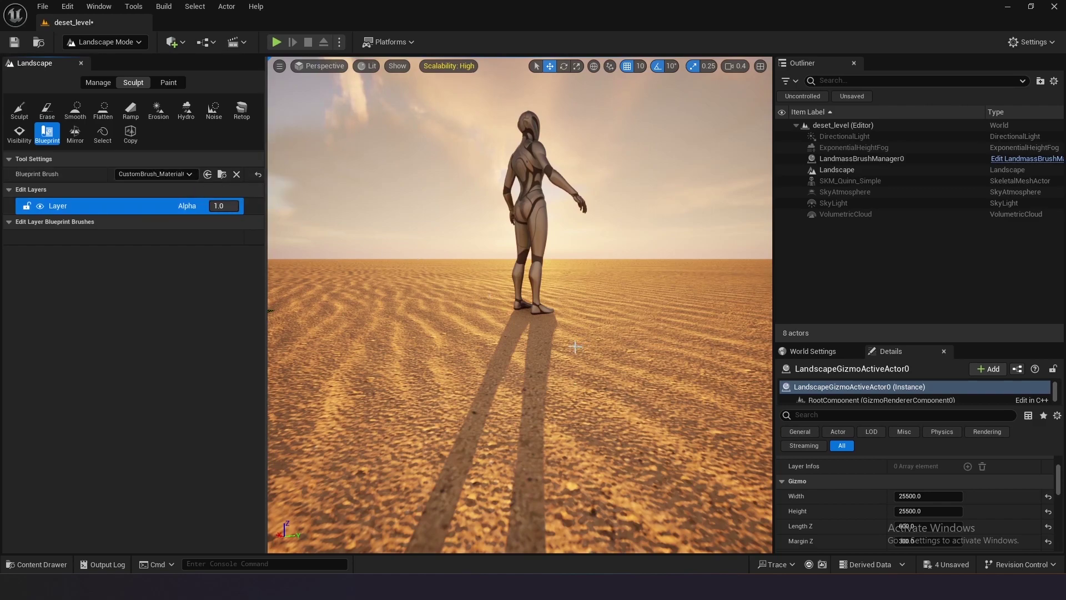
left_click(555, 340)
right_click_drag(551, 324, 551, 283)
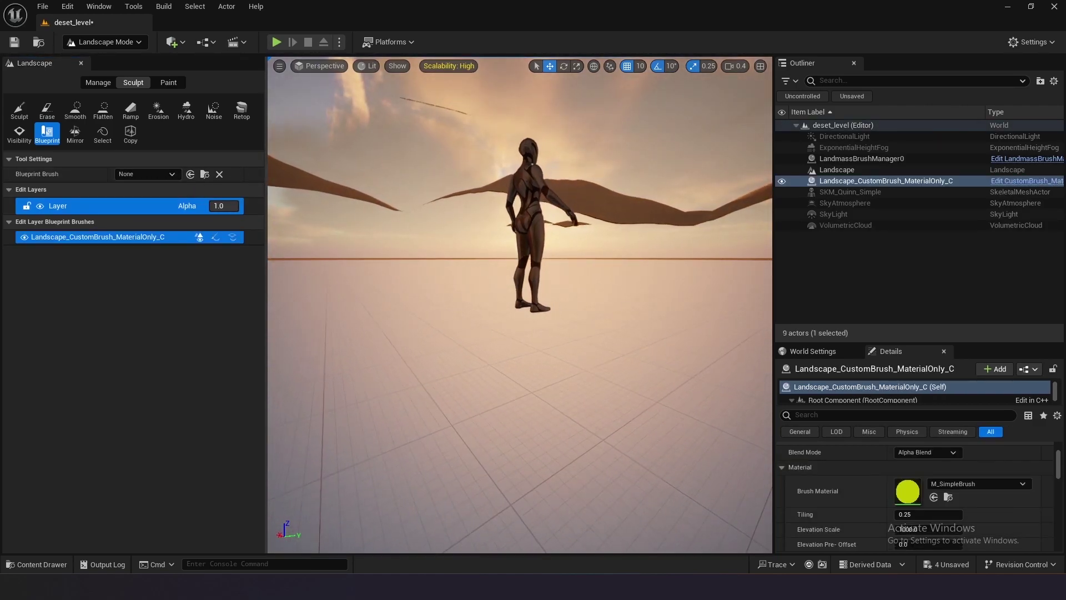
scroll(551, 283, "up", 2)
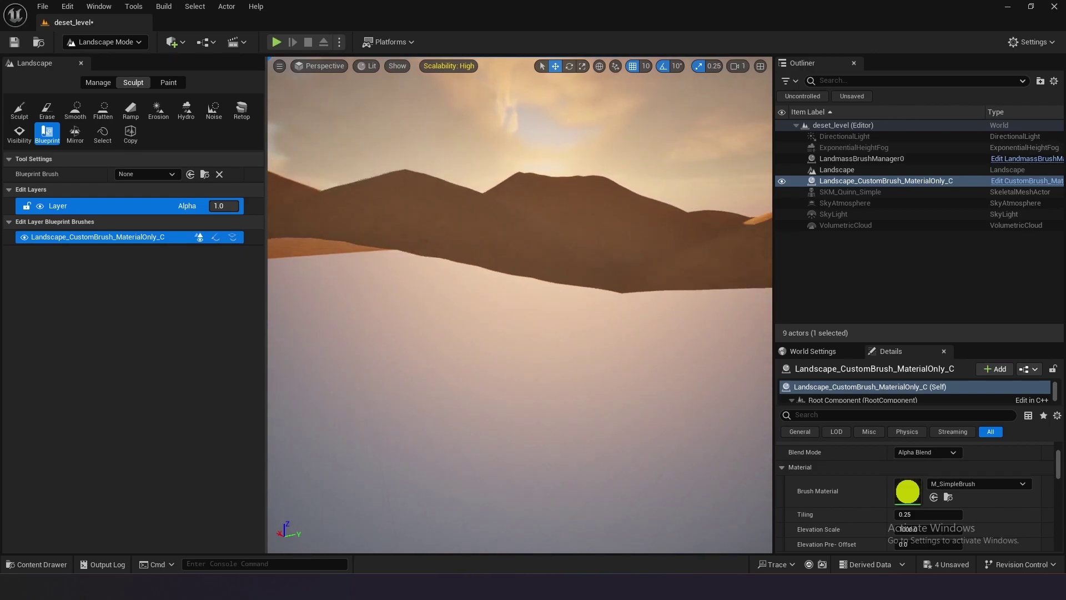
scroll(875, 470, "up", 2)
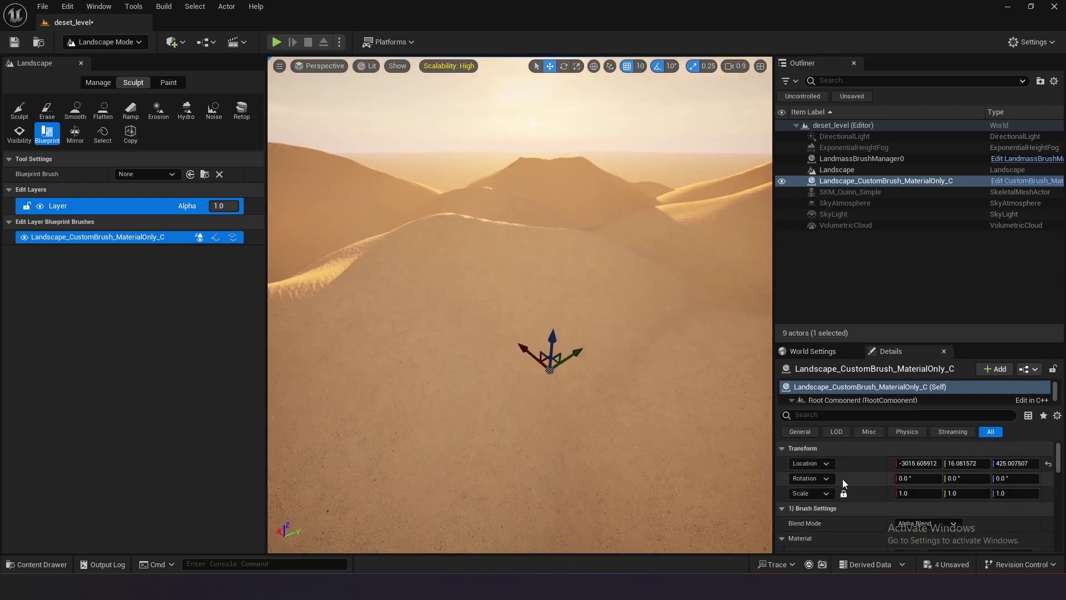
scroll(868, 471, "down", 1)
scroll(861, 471, "down", 1)
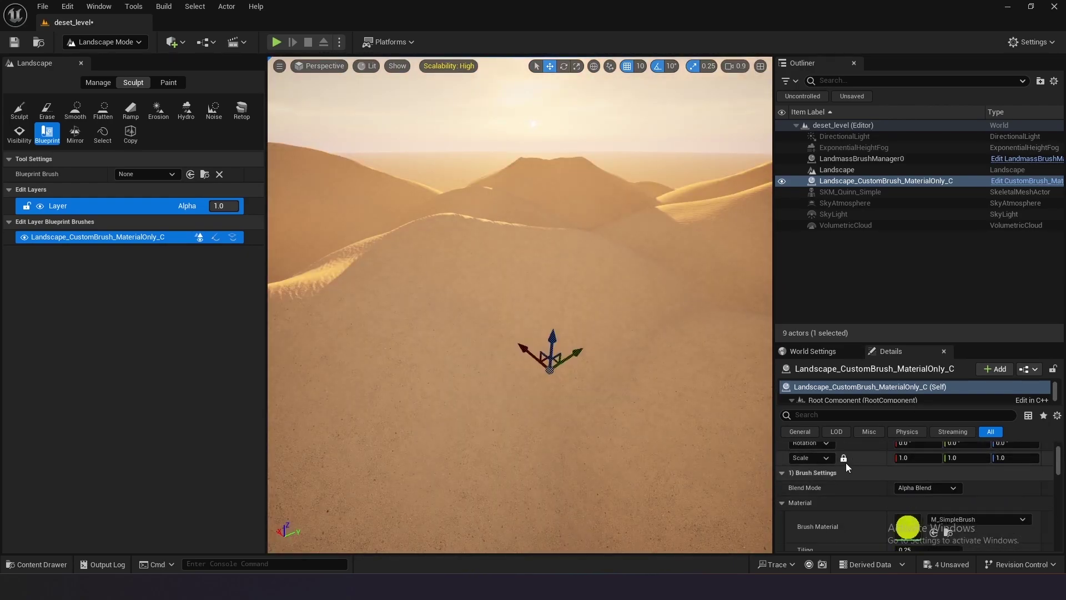
scroll(846, 464, "down", 1)
scroll(858, 466, "down", 1)
scroll(871, 473, "up", 1)
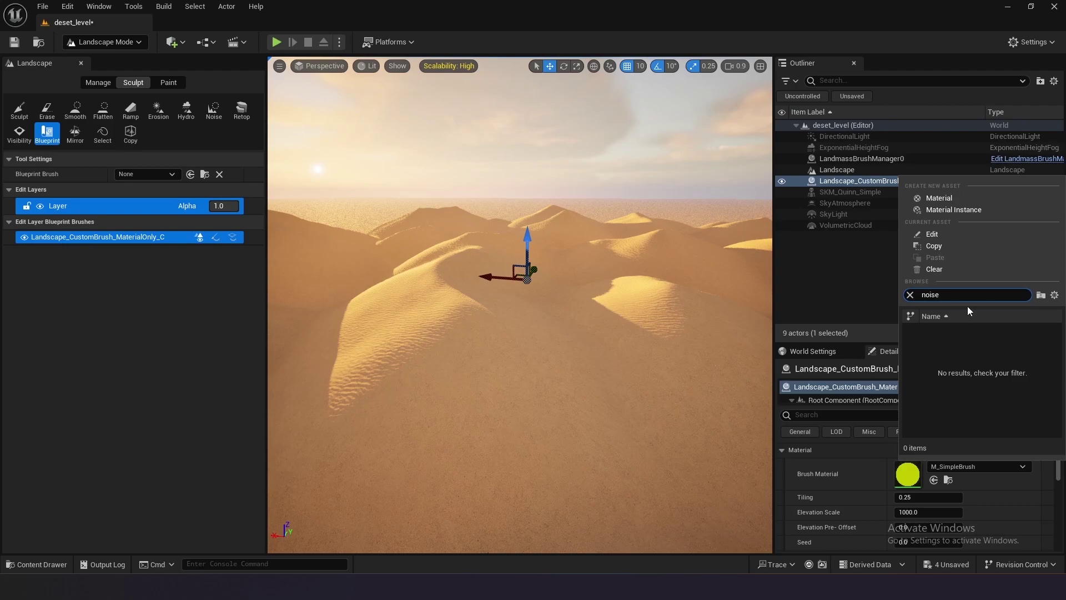
Step: Set the brush's Brush Material to GenNoise_01, with plugin content shown in the picker
left_click(1055, 295)
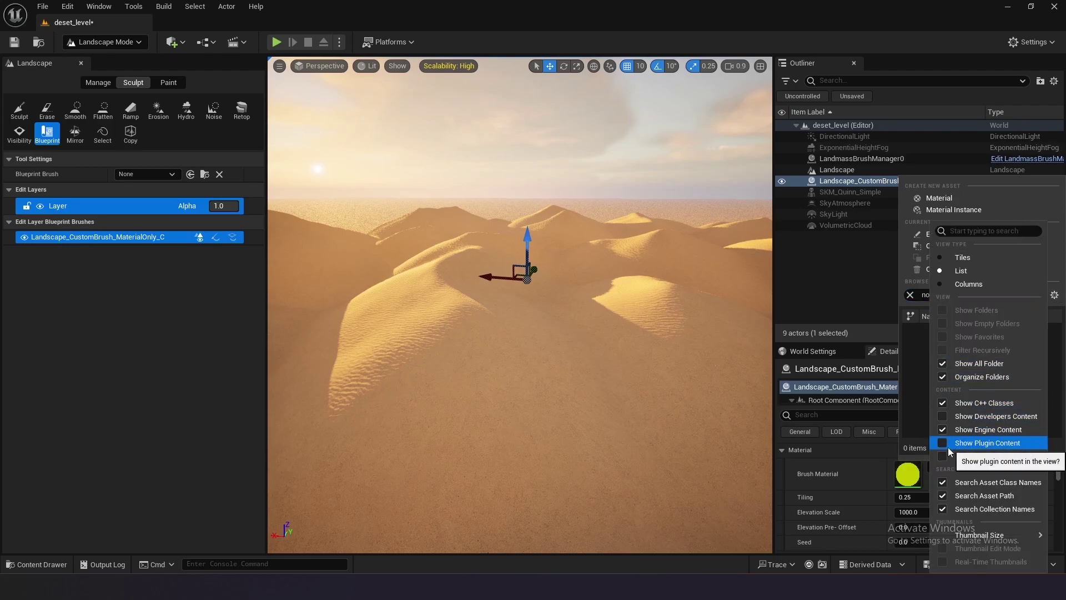
left_click(943, 448)
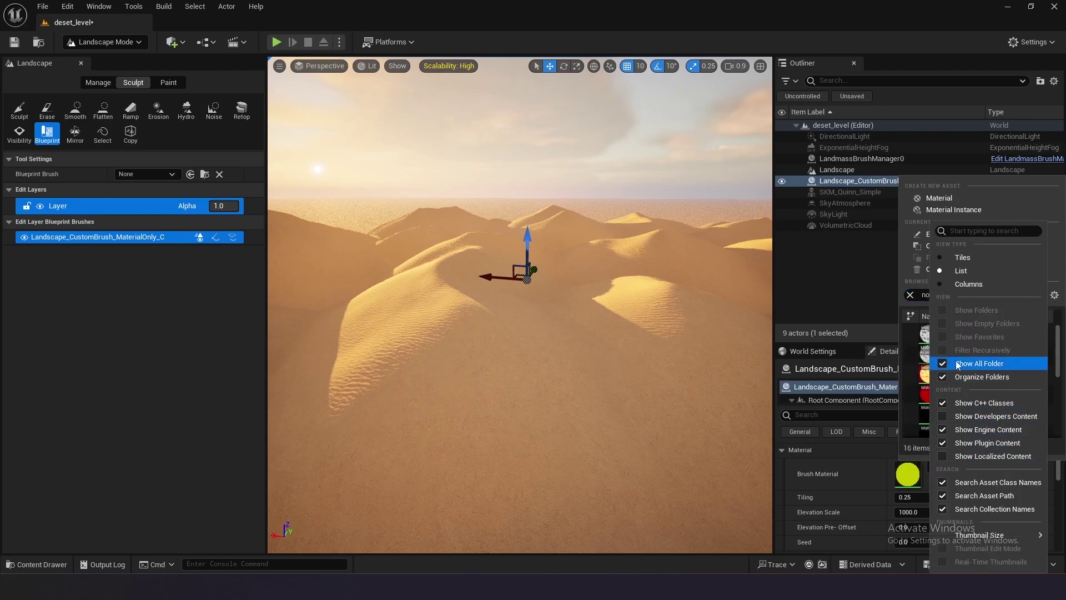
left_click(1055, 296)
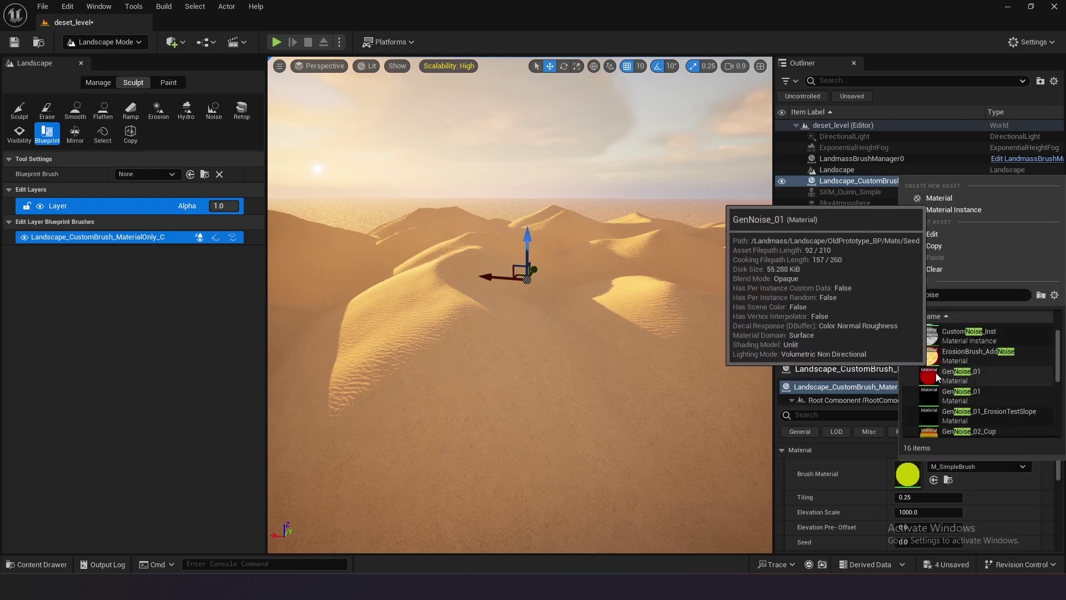
left_click(936, 374)
scroll(970, 490, "down", 1)
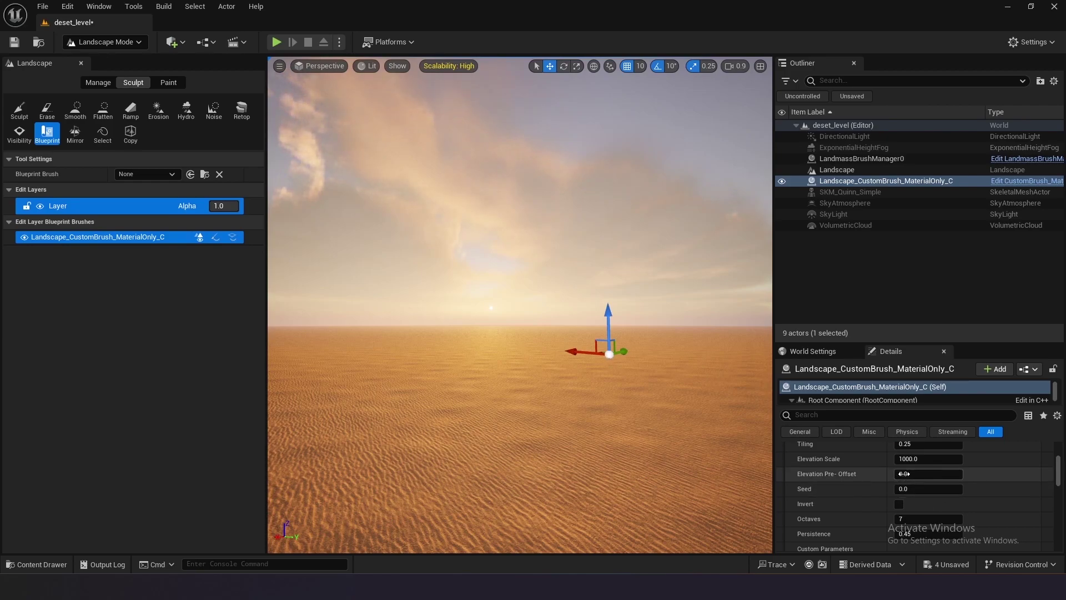
scroll(833, 496, "up", 1)
type("10")
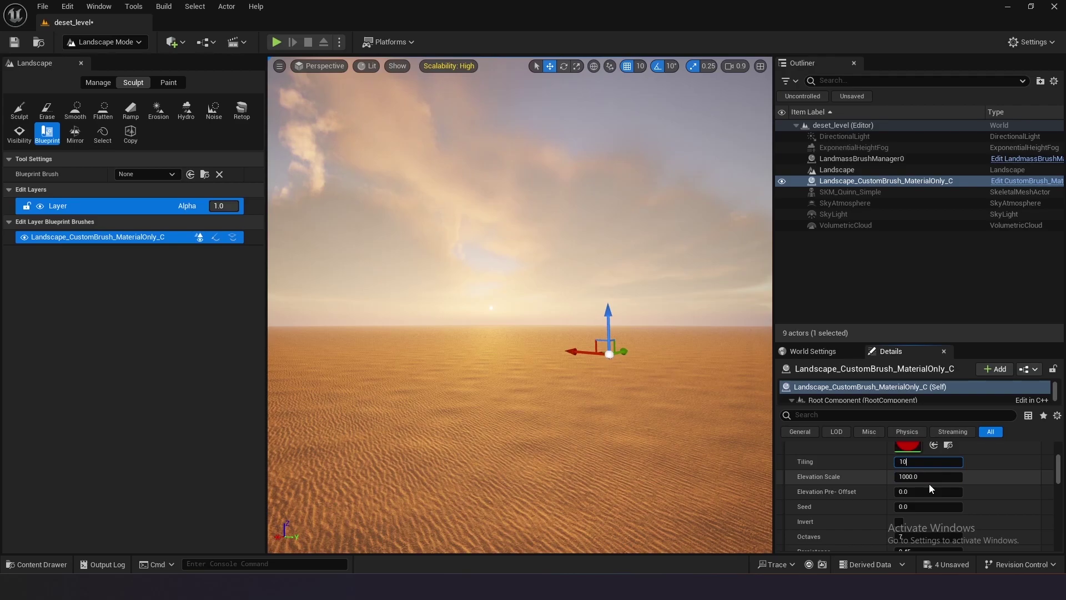
Step: Set Tiling 10, Elevation Scale 5000 and Octaves 1, then fly over the dunes
key("Return")
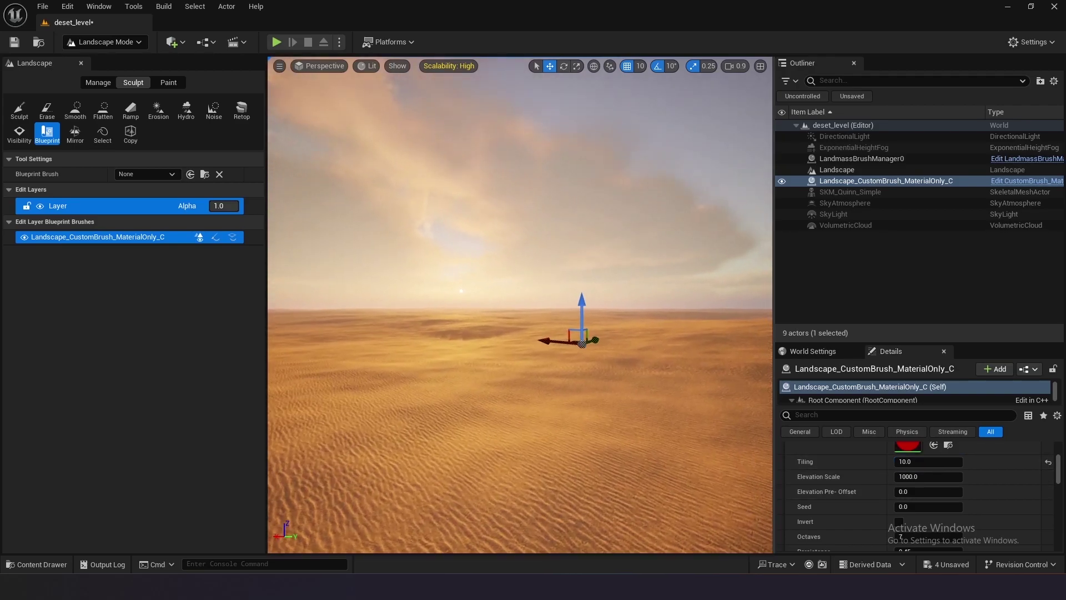
right_click_drag(534, 375, 584, 375)
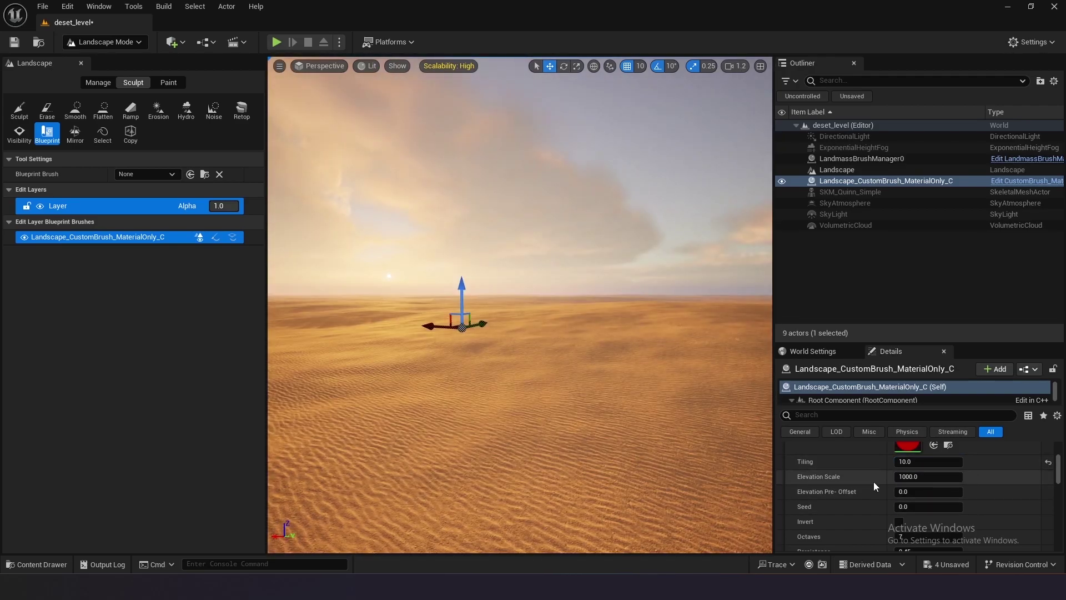
left_click(914, 477)
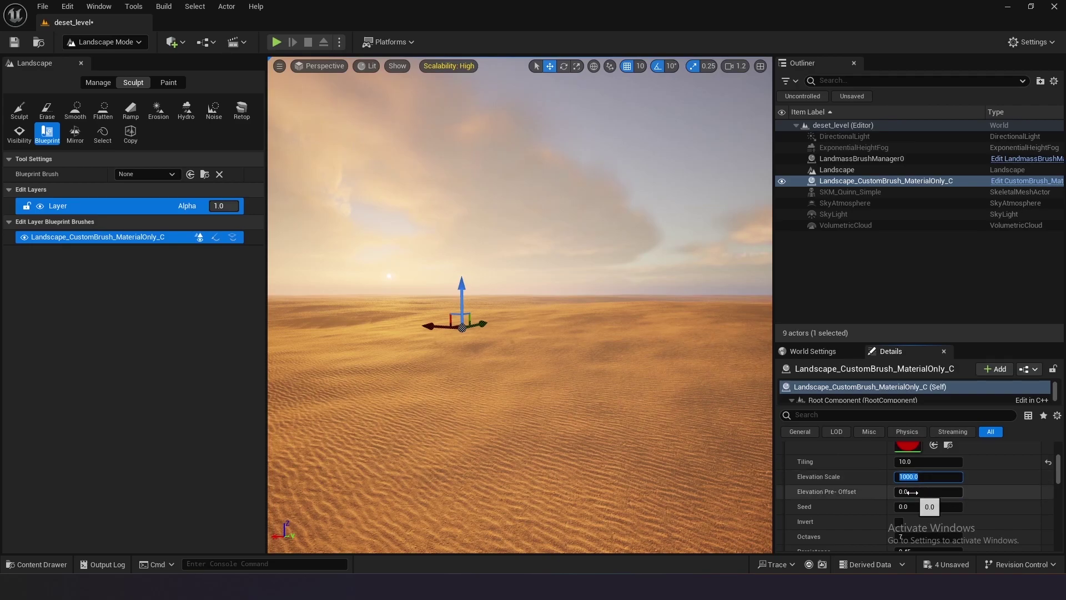
type("500")
key("Return")
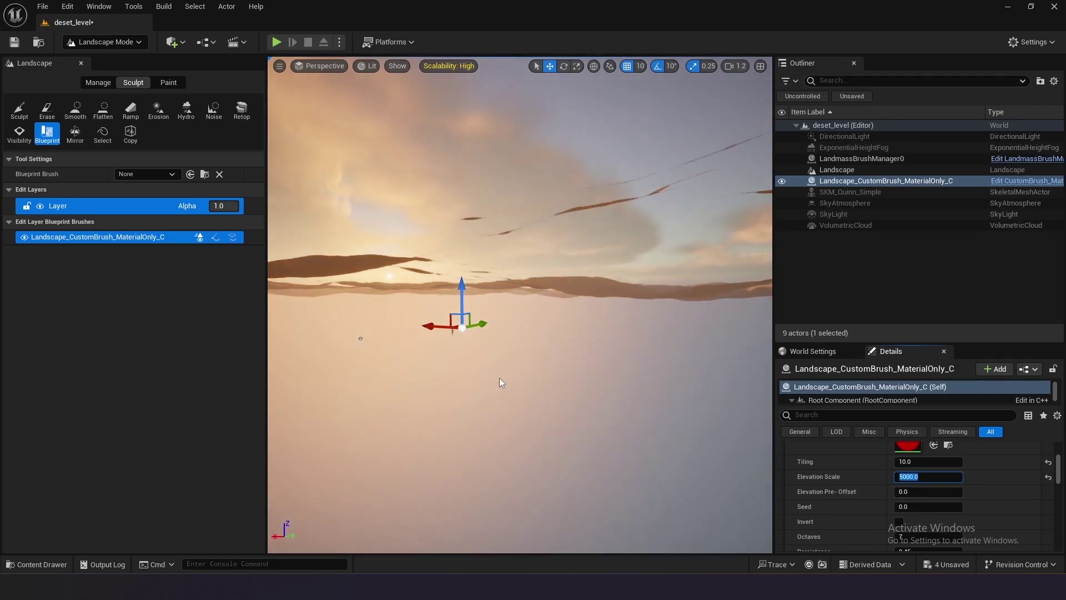
scroll(900, 537, "down", 1)
left_click(914, 501)
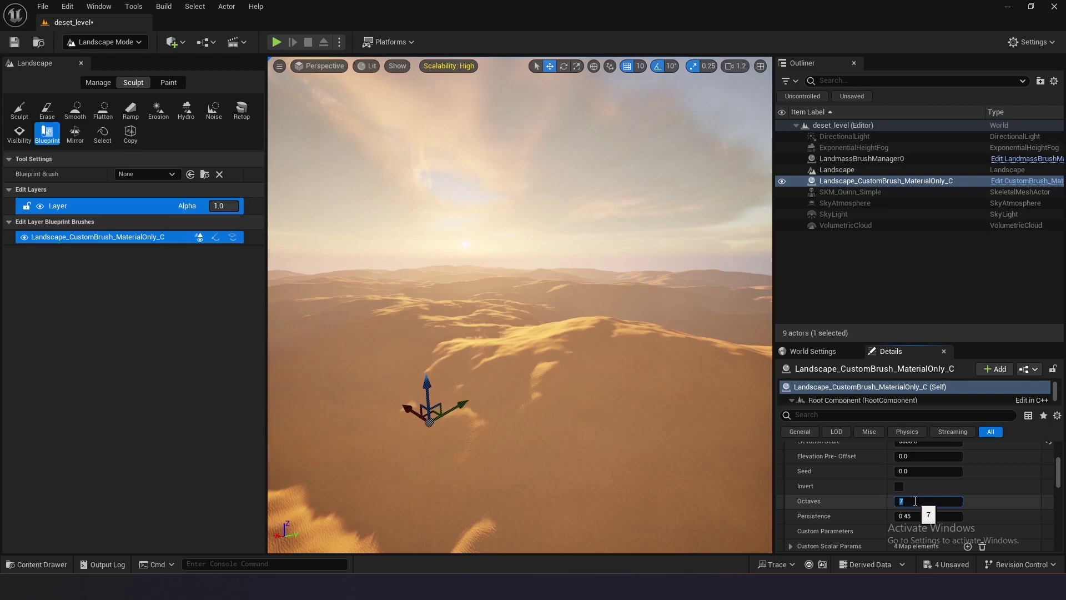
type("1")
mouse_move(612, 381)
right_mouse_down()
mouse_move(611, 333)
mouse_move(517, 359)
mouse_move(517, 392)
mouse_move(467, 416)
right_mouse_up()
key("w")
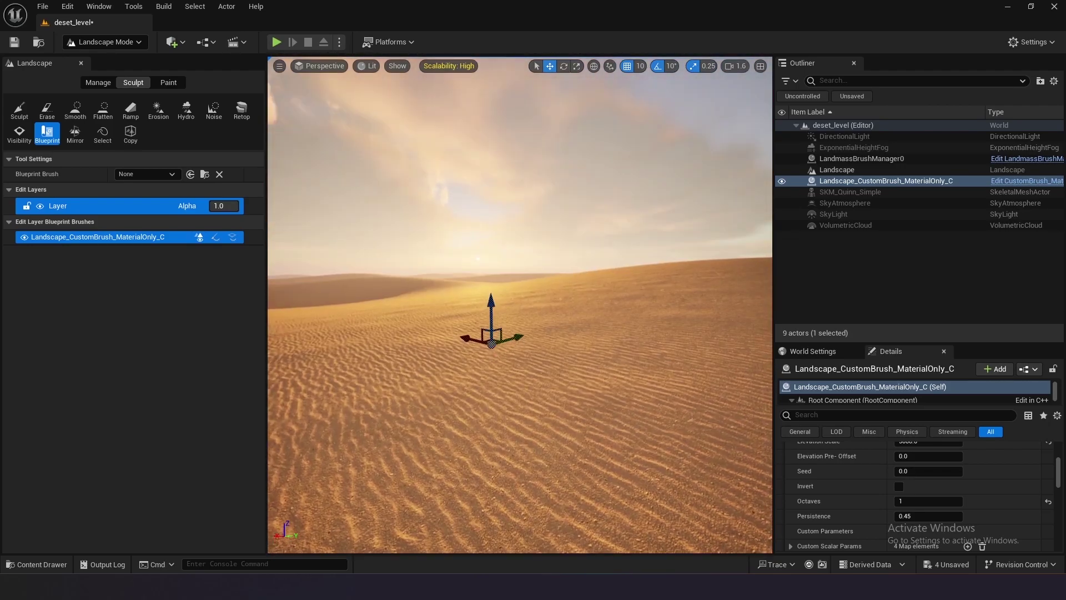
right_click_drag(558, 358, 574, 359)
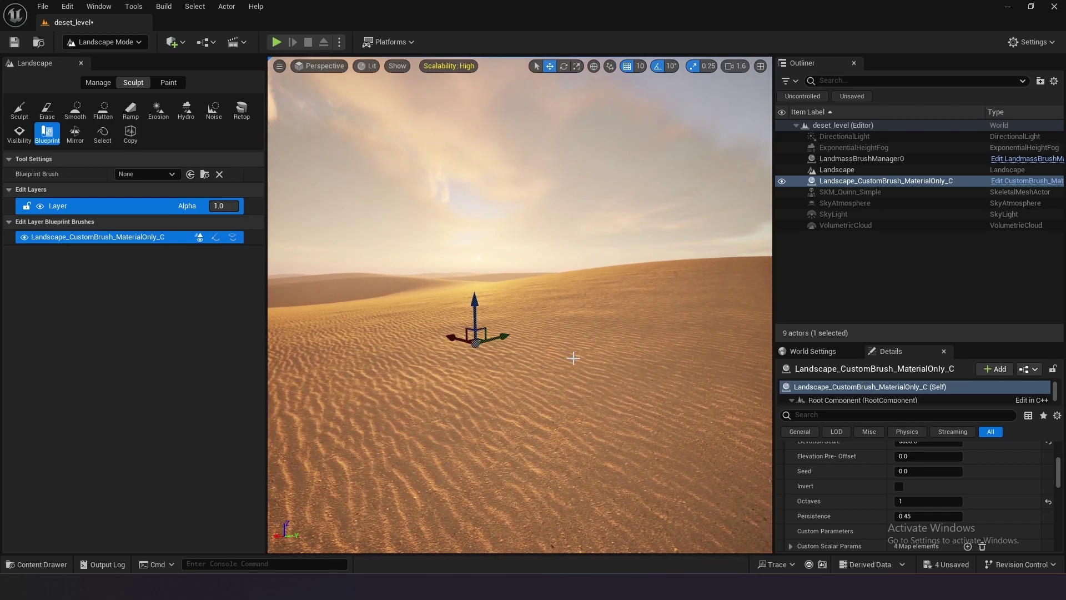
key("alt+p")
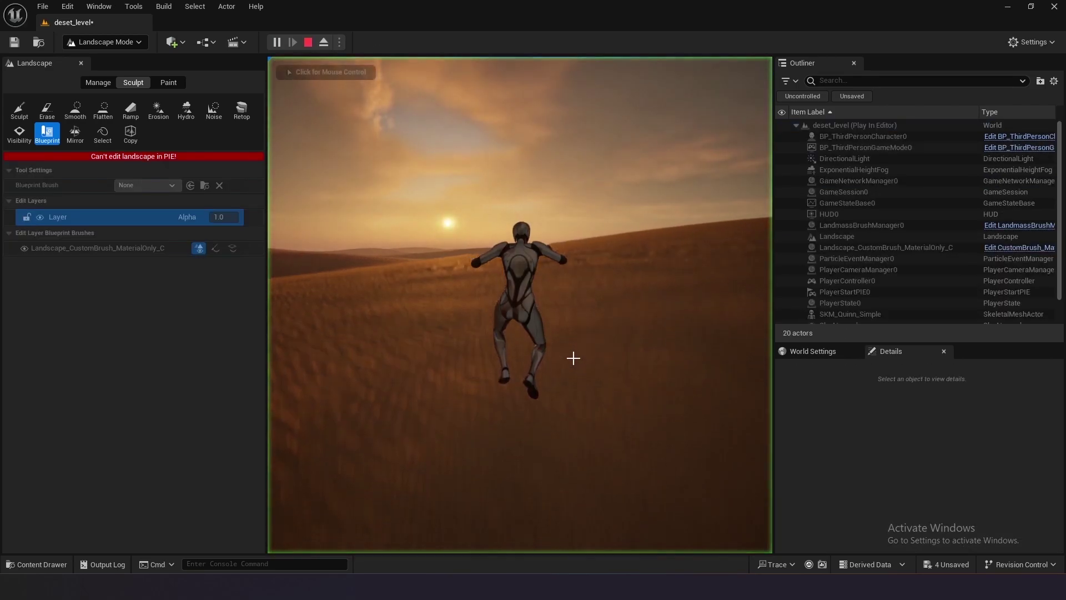
key("w")
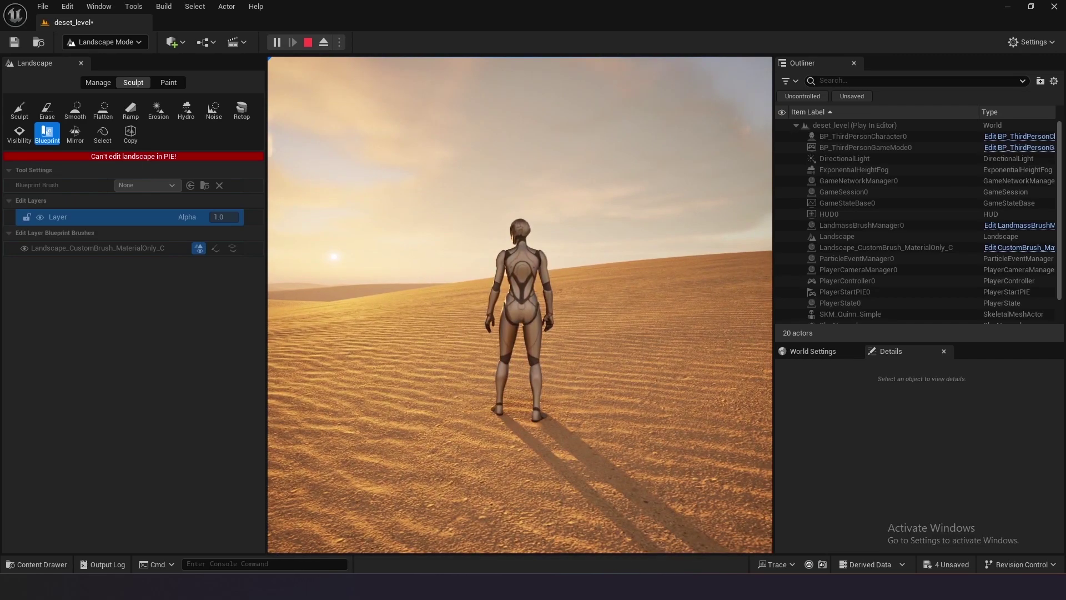
key("Escape")
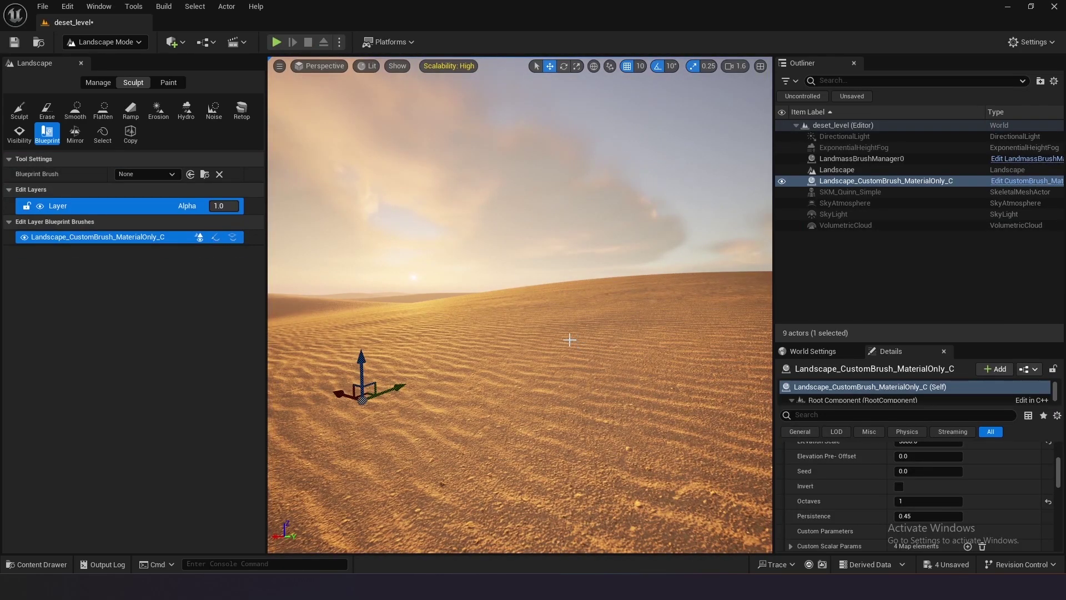
Step: Rename the brush dunegenbrush, copy GenNoise_01 into Content, and begin renaming the copy
left_click(899, 182)
type("dunegenbrush")
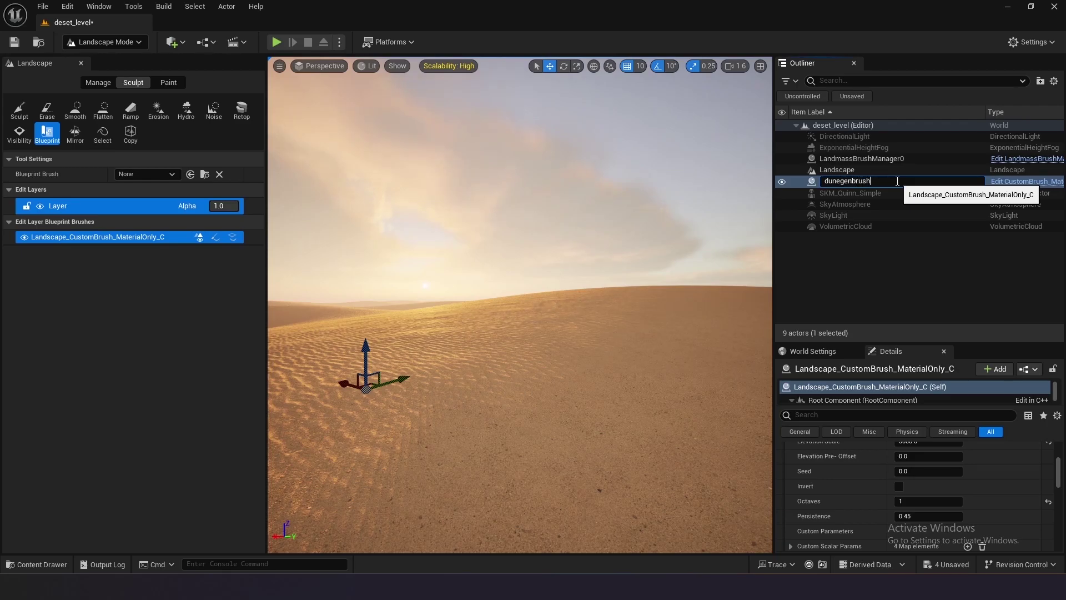
key("Return")
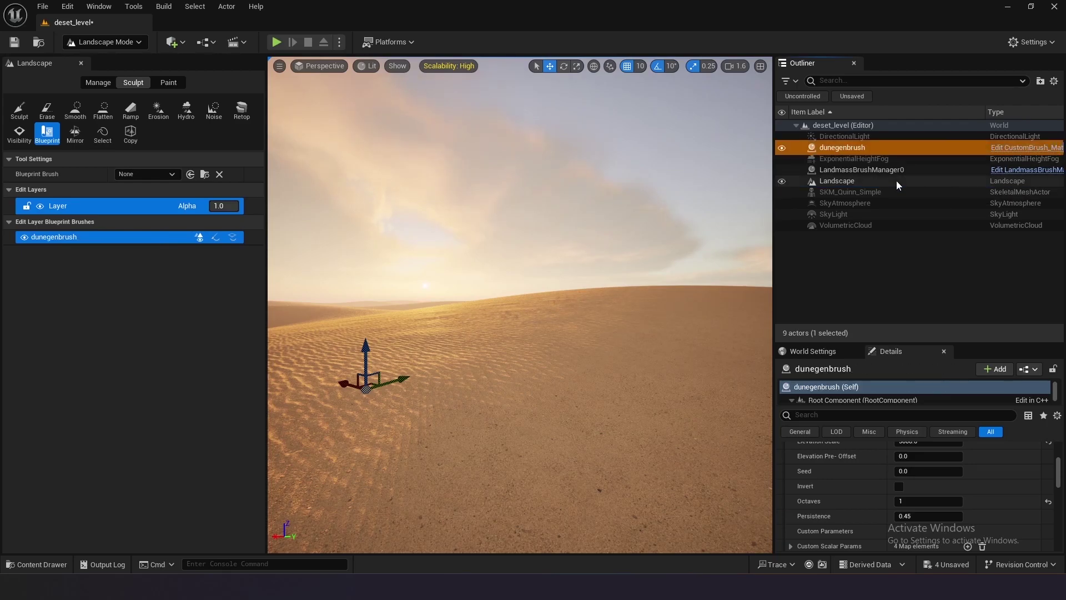
key("ctrl+space")
left_click_drag(322, 484, 48, 491)
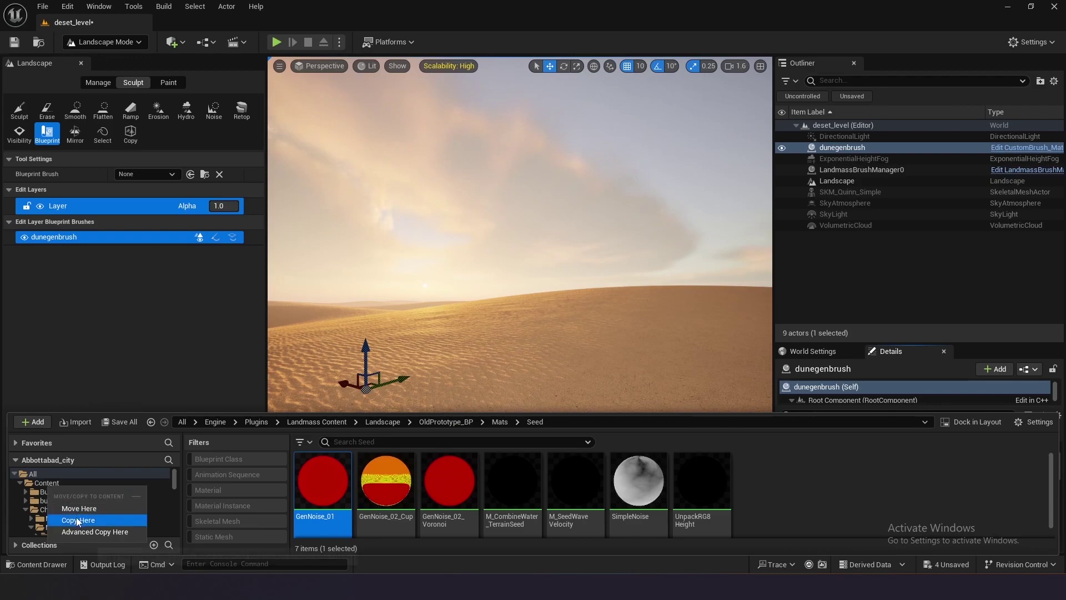
left_click(78, 520)
left_click(47, 483)
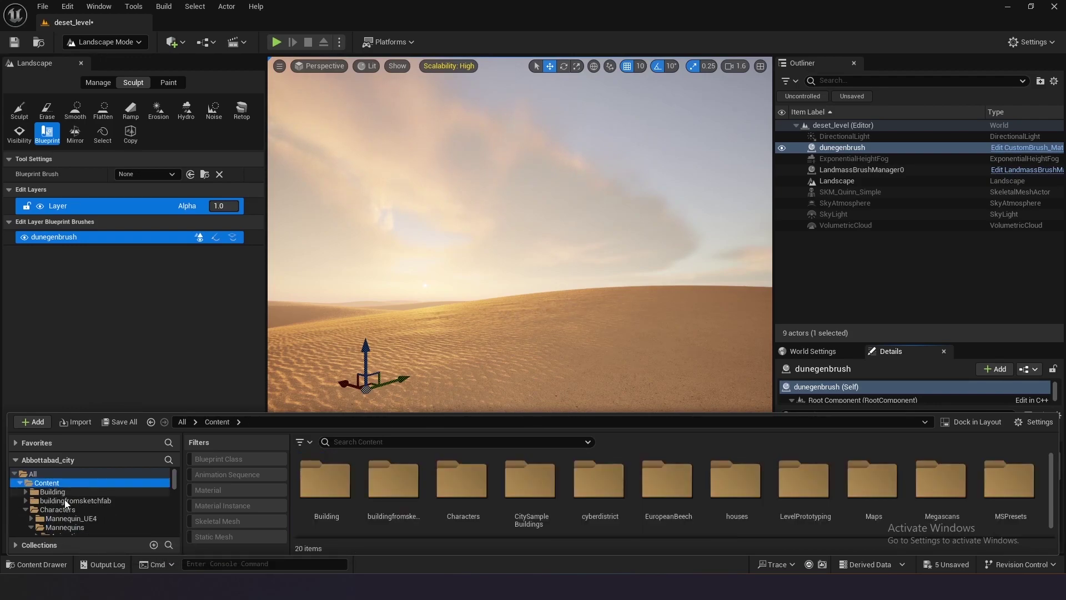
scroll(575, 492, "down", 2)
left_click(575, 505)
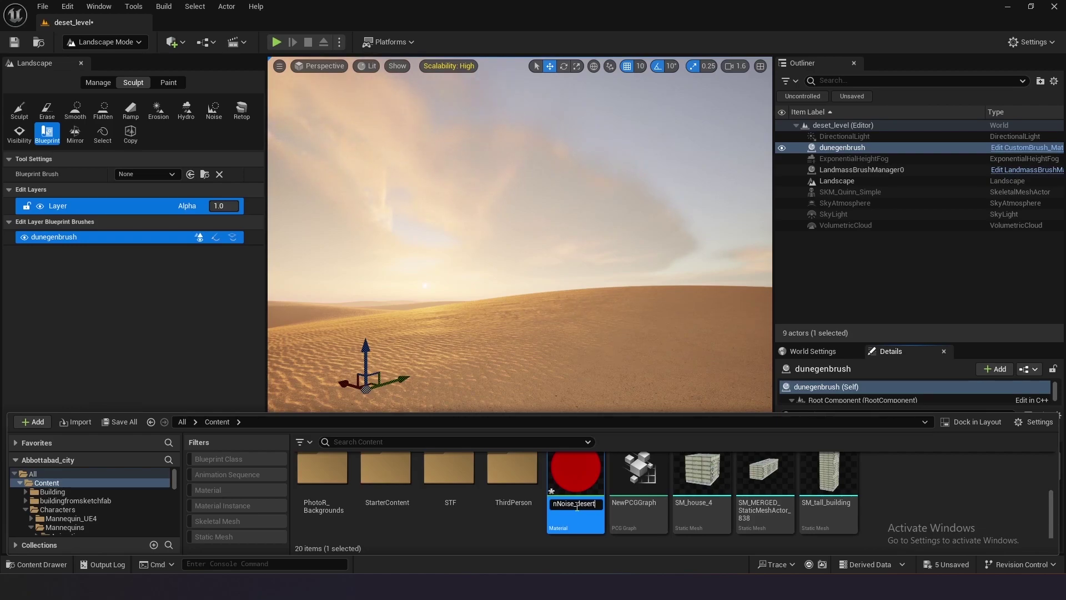
Step: Name the copy GenNoise_desert and open it full-screen in the Material Editor
key("Return")
double_click(576, 506)
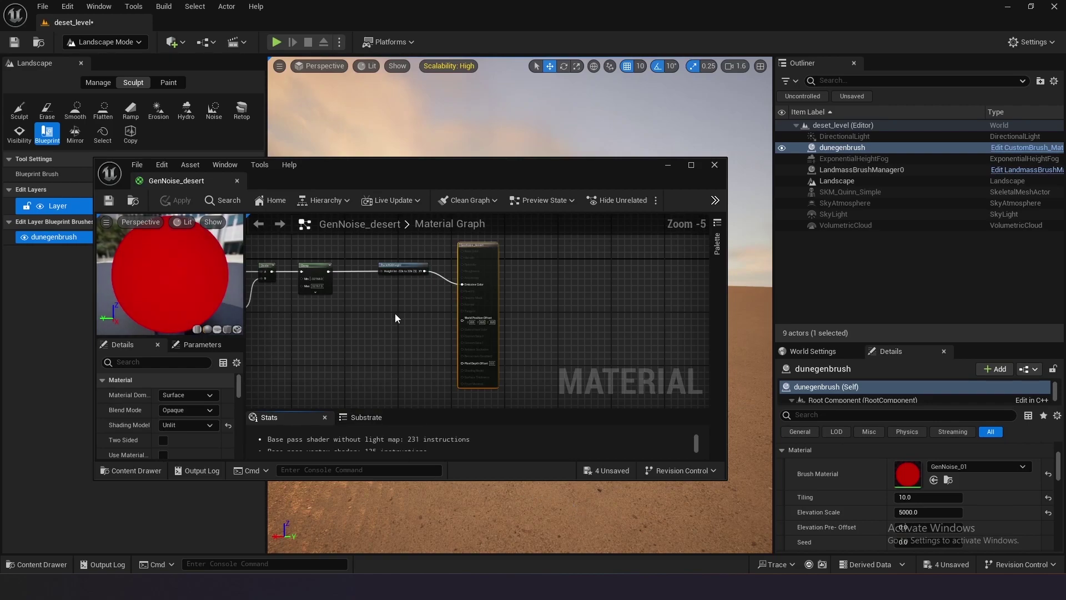
double_click(511, 169)
mouse_move(351, 257)
right_mouse_down()
mouse_move(488, 346)
mouse_move(603, 368)
right_mouse_up()
scroll(626, 338, "up", 3)
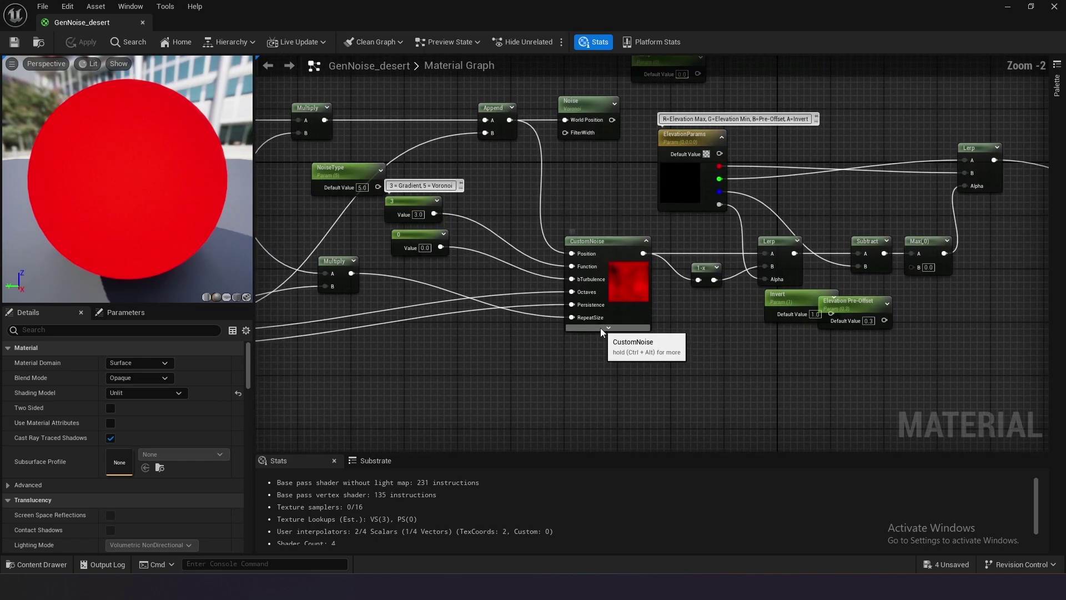
scroll(564, 361, "up", 2)
Step: Change the noise function constant from 3 to 5, apply, and close the editor
left_click(463, 176)
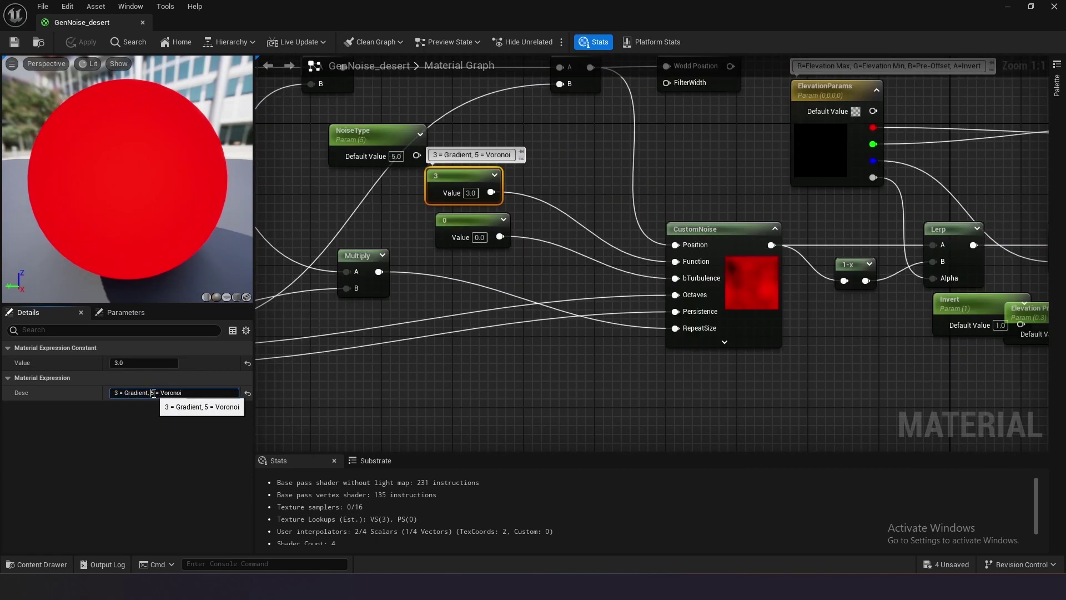
left_click(134, 363)
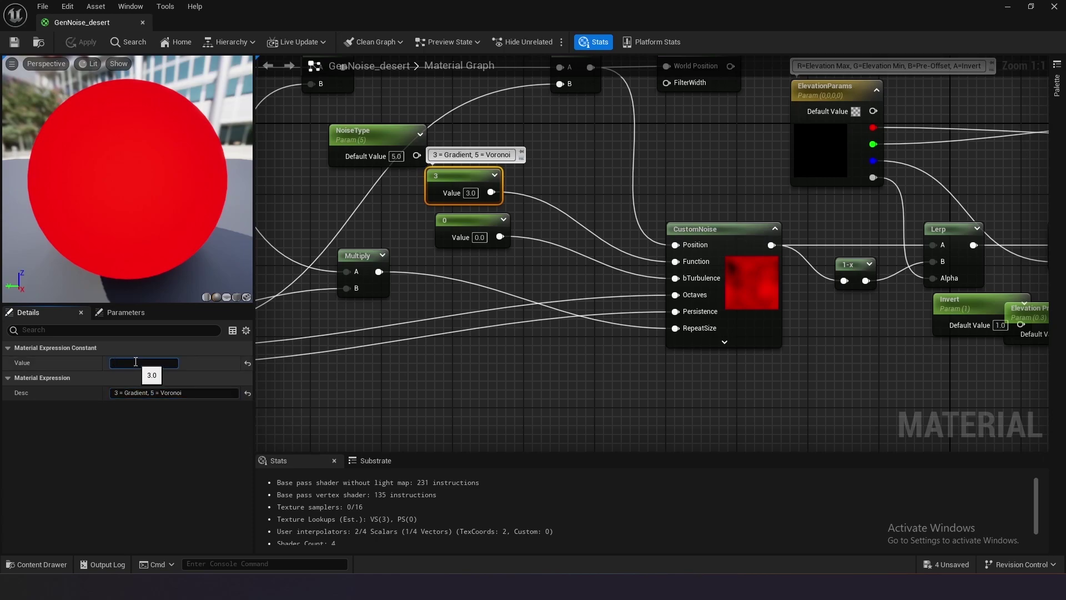
type("5")
key("Return")
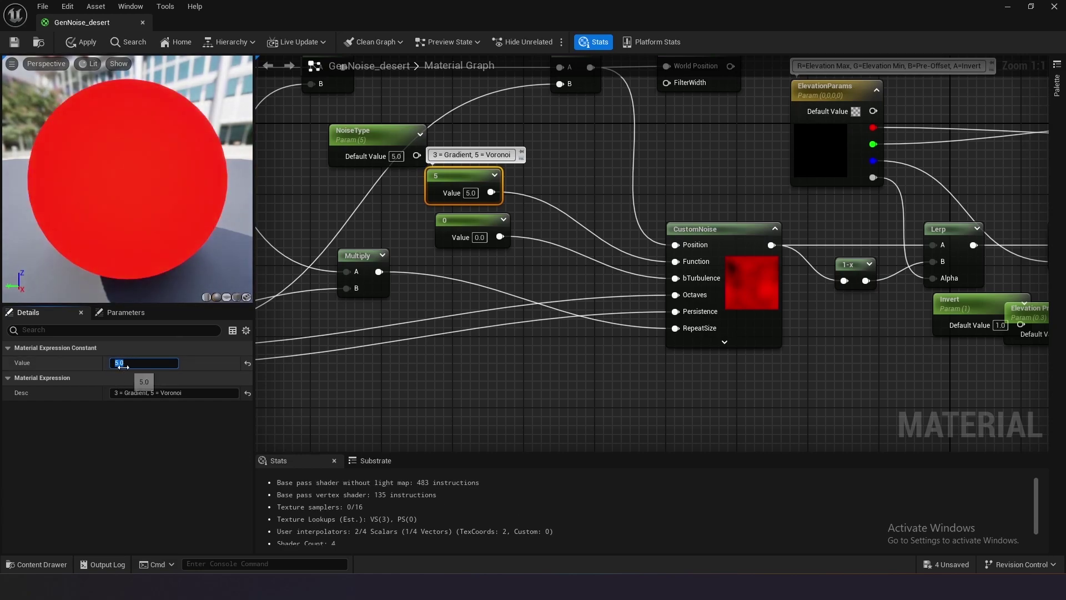
left_click(204, 454)
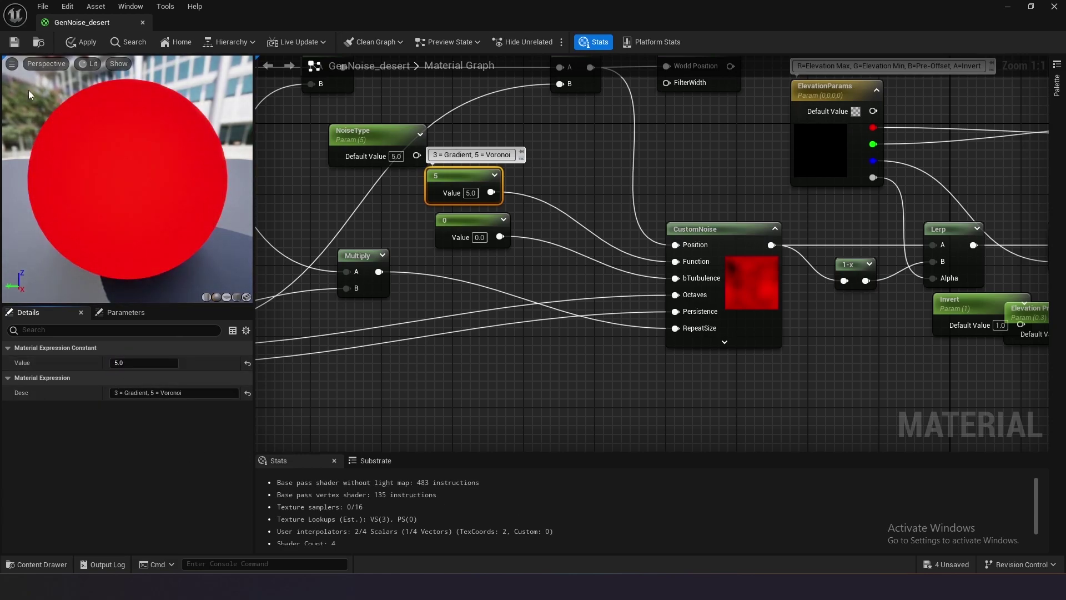
left_click(80, 45)
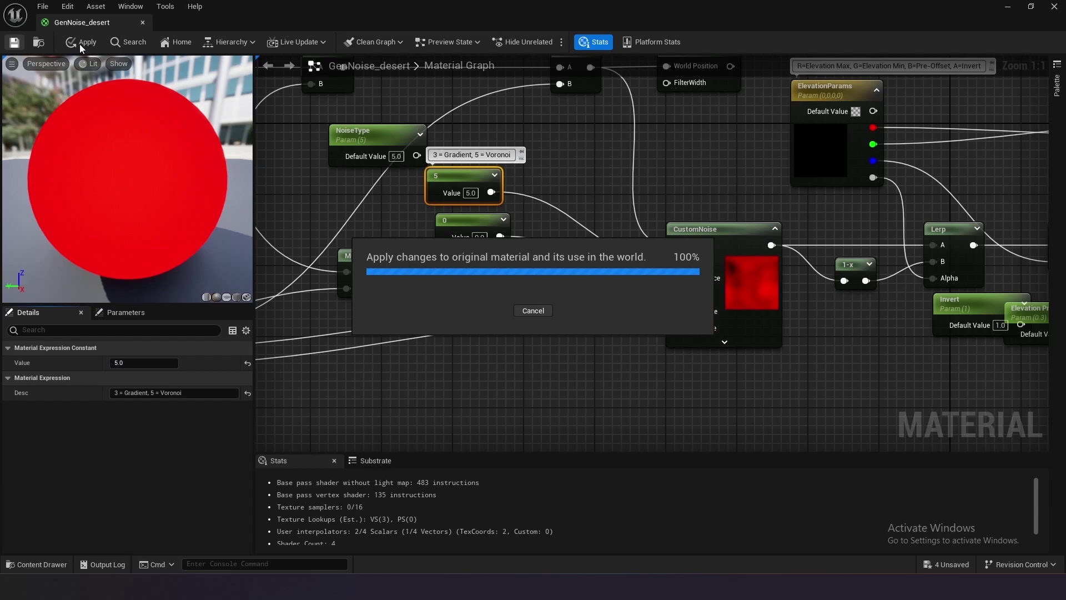
left_click(143, 22)
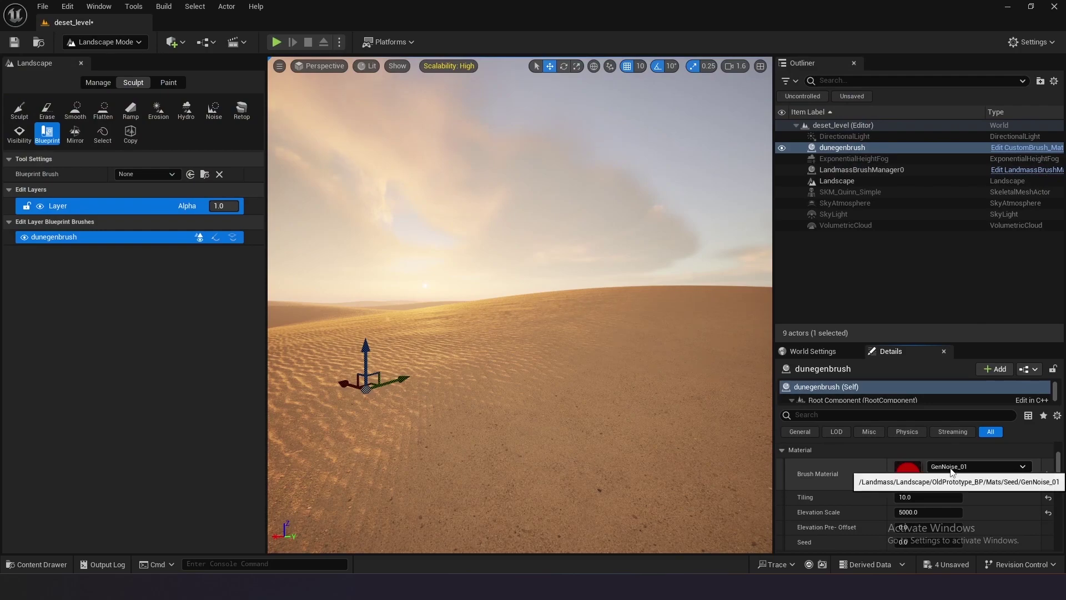
Step: Assign GenNoise_desert from the Content Drawer as dunegenbrush's Brush Material
key("ctrl+space")
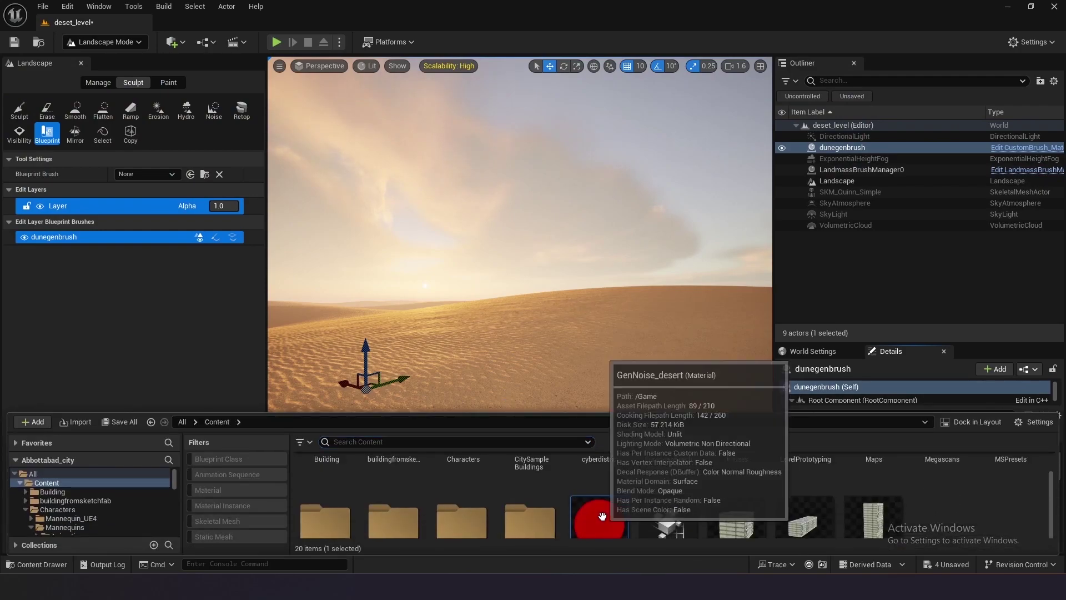
left_click(900, 370)
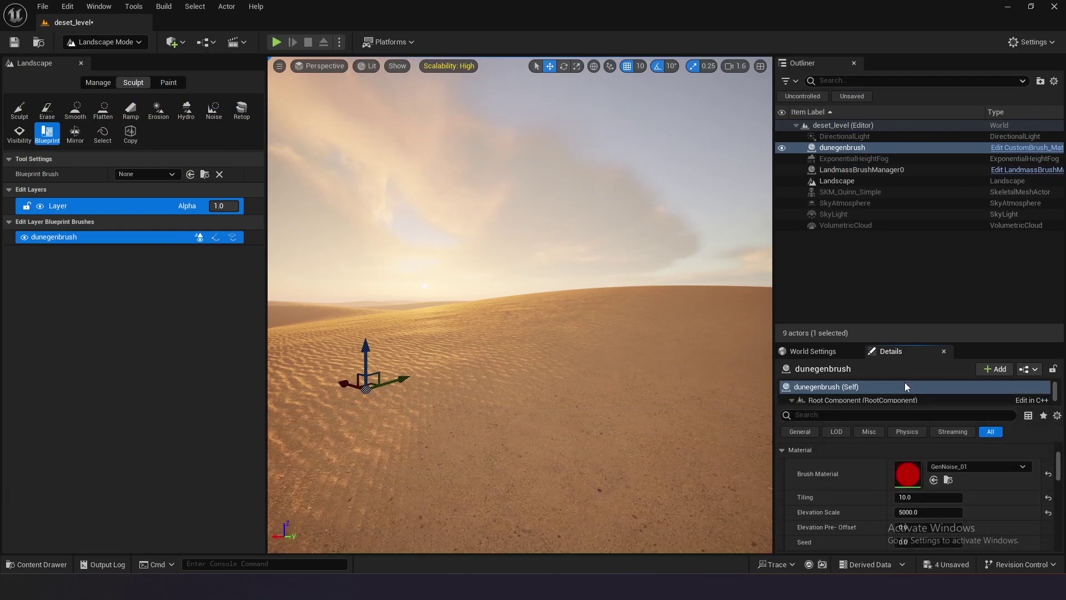
left_click(935, 481)
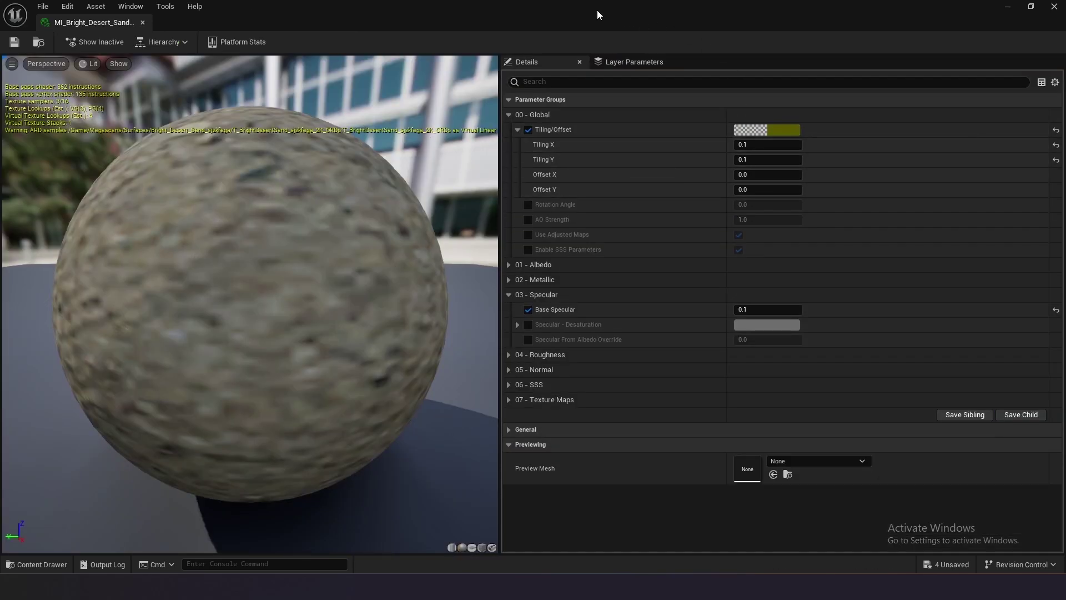
Step: Enable the sand material's Albedo Tint under 01 - Albedo, set it to pink, and close
mouse_move(101, 17)
left_mouse_down()
mouse_move(343, 193)
mouse_move(259, 184)
left_mouse_up()
scroll(255, 347, "down", 2)
scroll(256, 347, "down", 2)
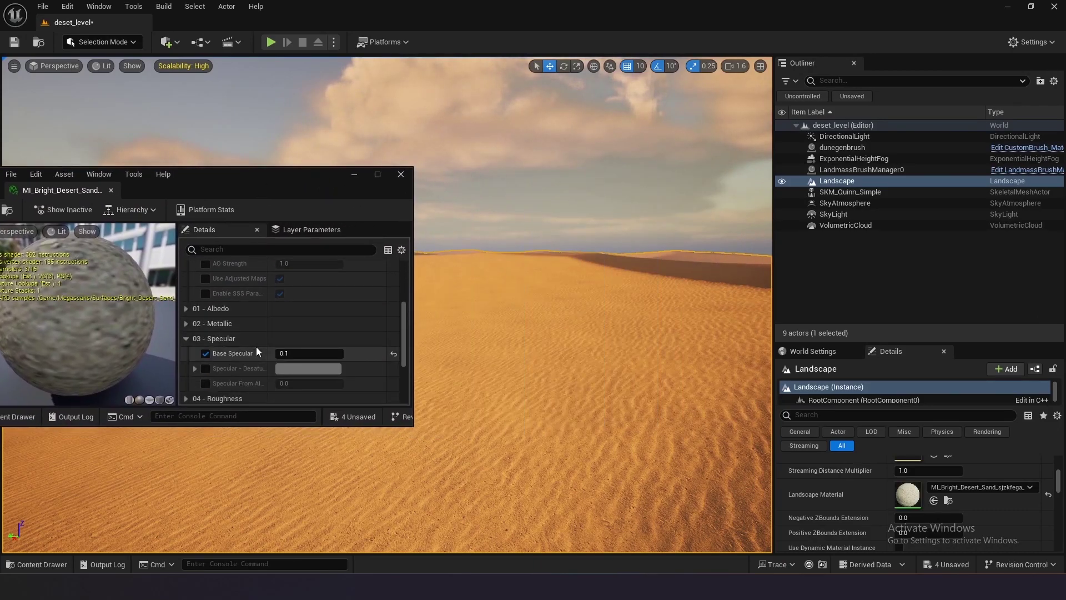
scroll(208, 366, "down", 2)
scroll(189, 301, "up", 1)
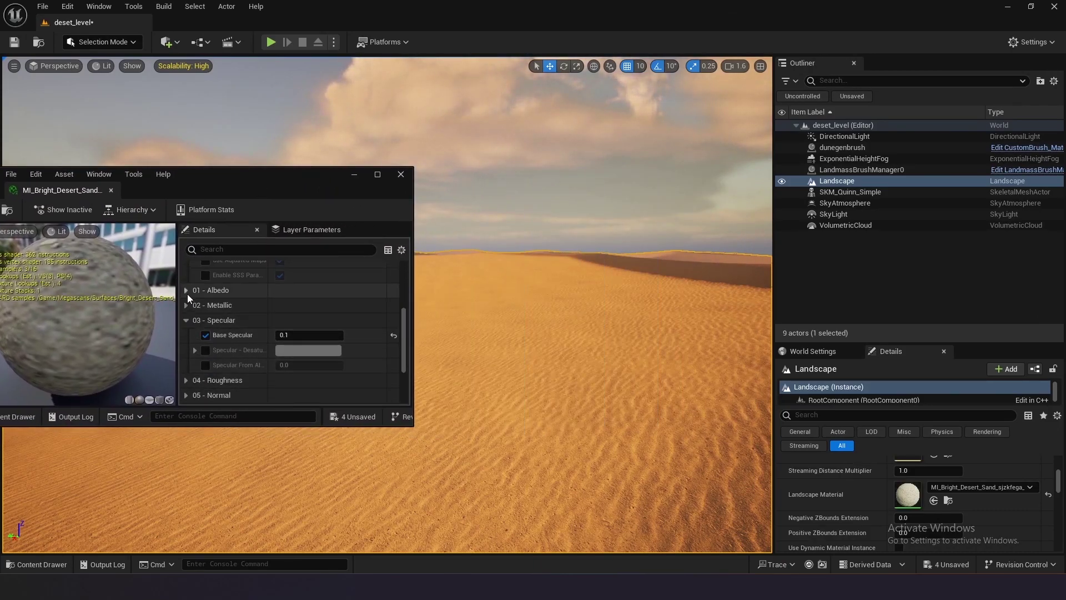
left_click(187, 291)
left_click_drag(331, 173, 202, 155)
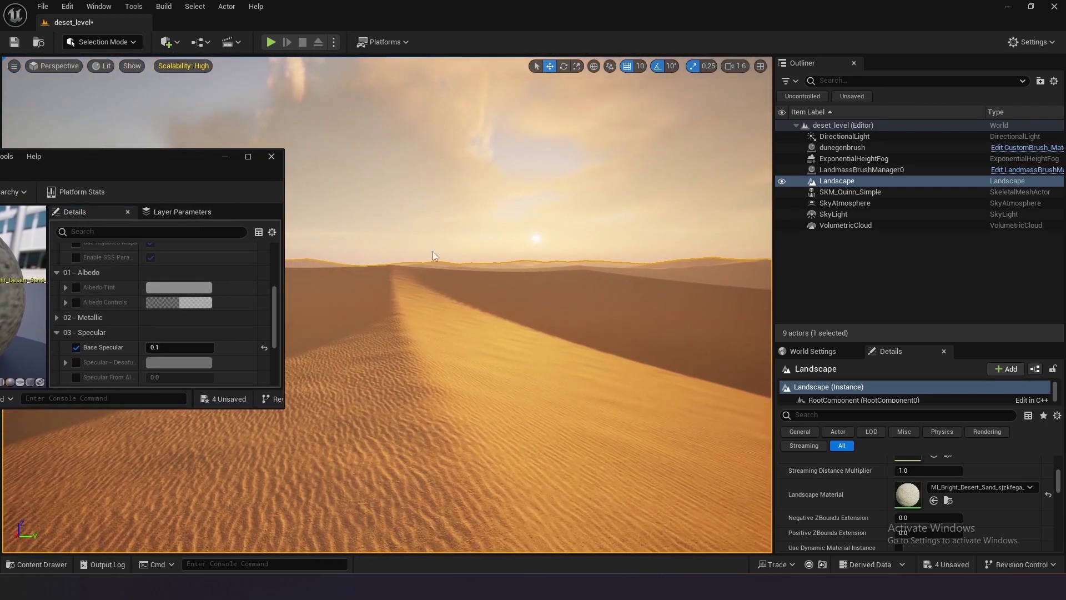
left_click(65, 287)
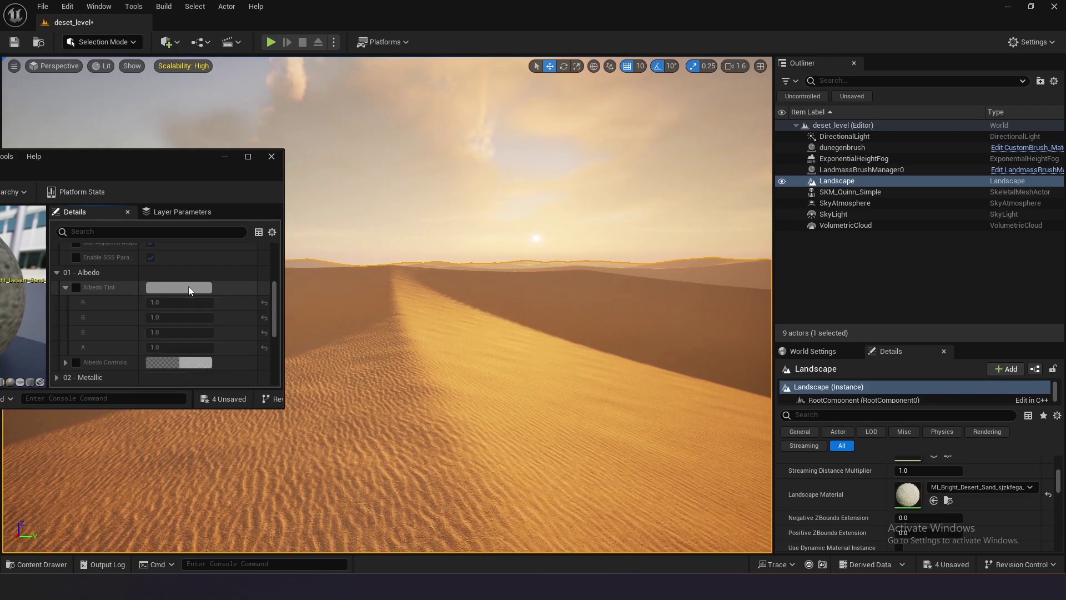
left_click(76, 288)
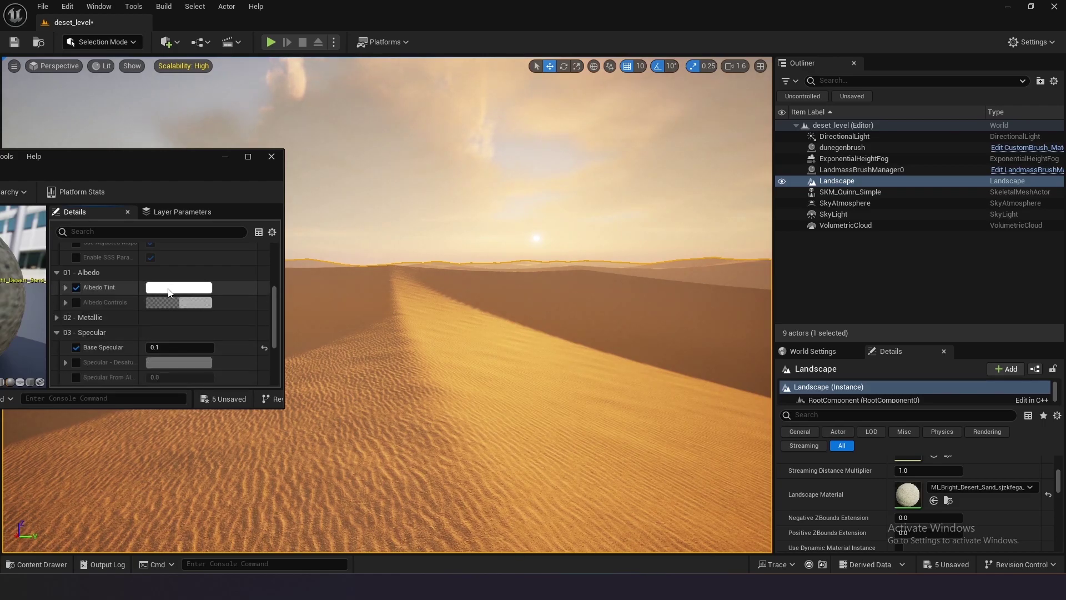
left_click(169, 289)
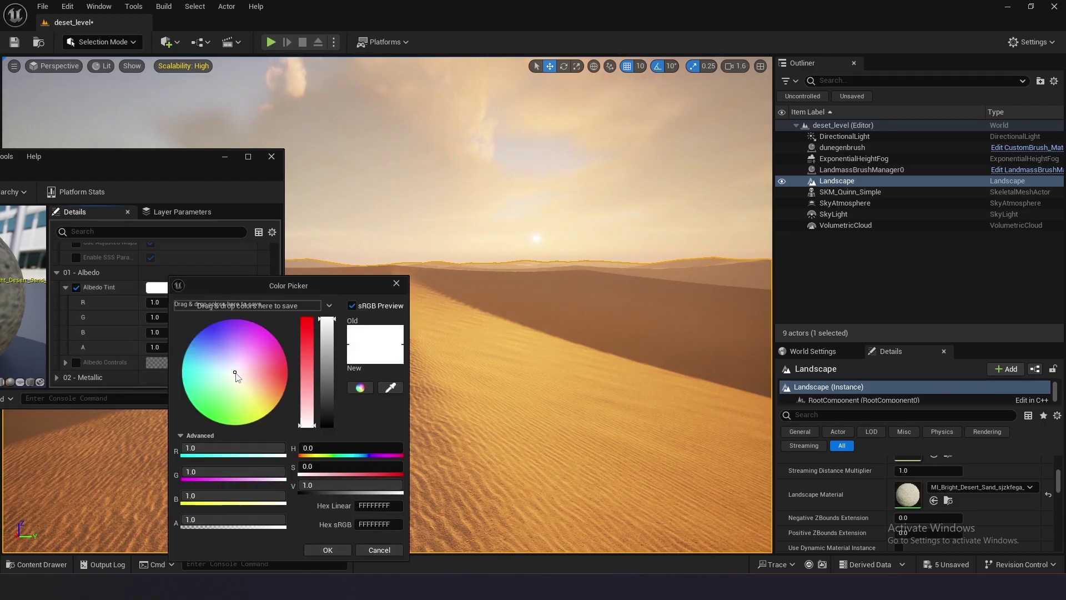
left_click_drag(235, 374, 260, 376)
left_click(348, 550)
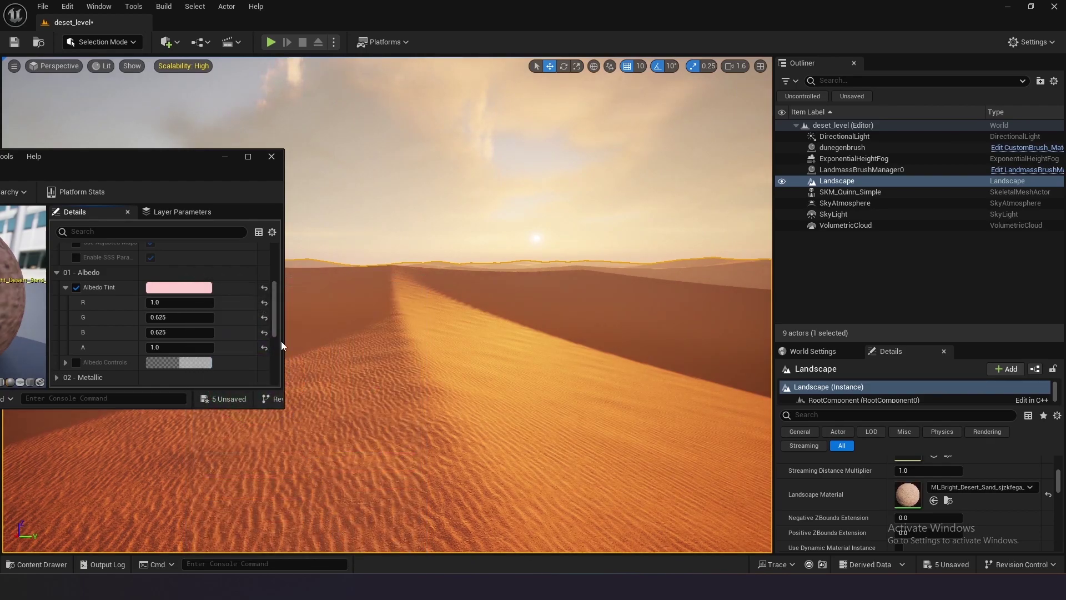
left_click(269, 157)
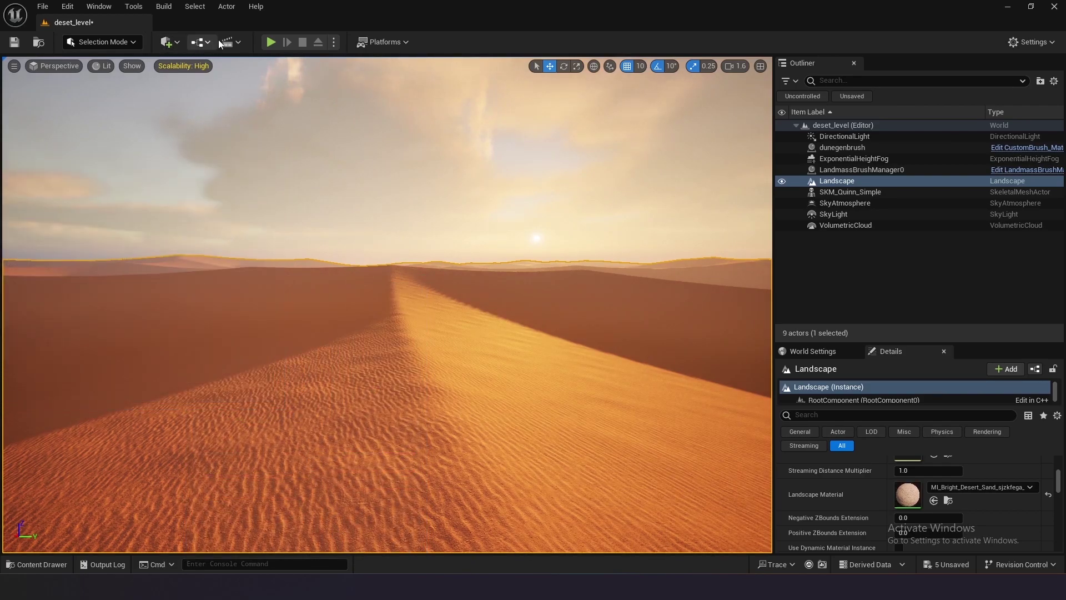
Step: Play the level and run the mannequin across the reddish dunes using D and W
left_click(271, 42)
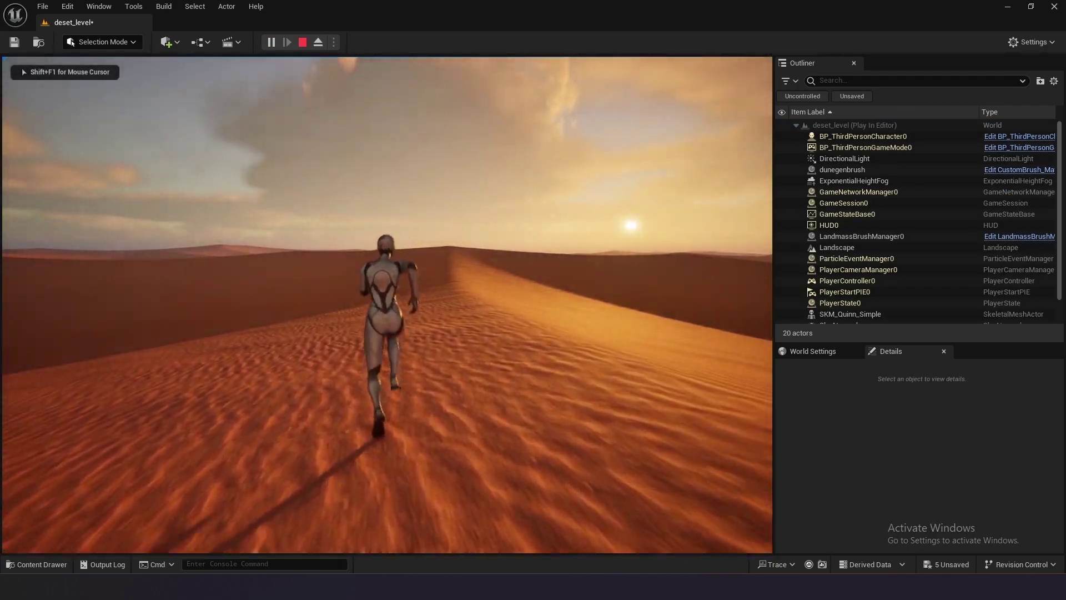
key("d")
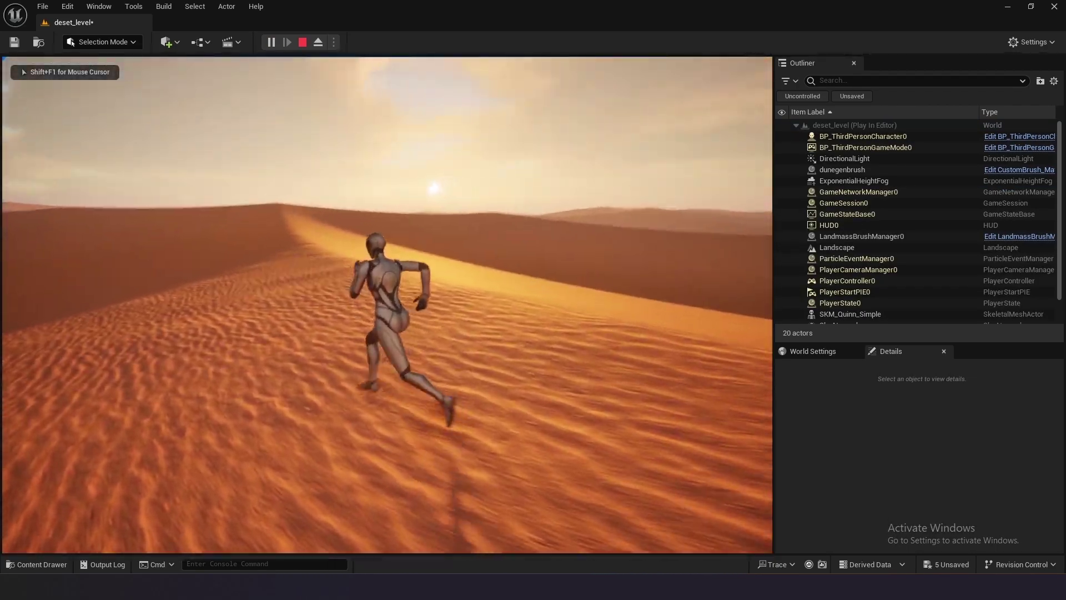
key("w")
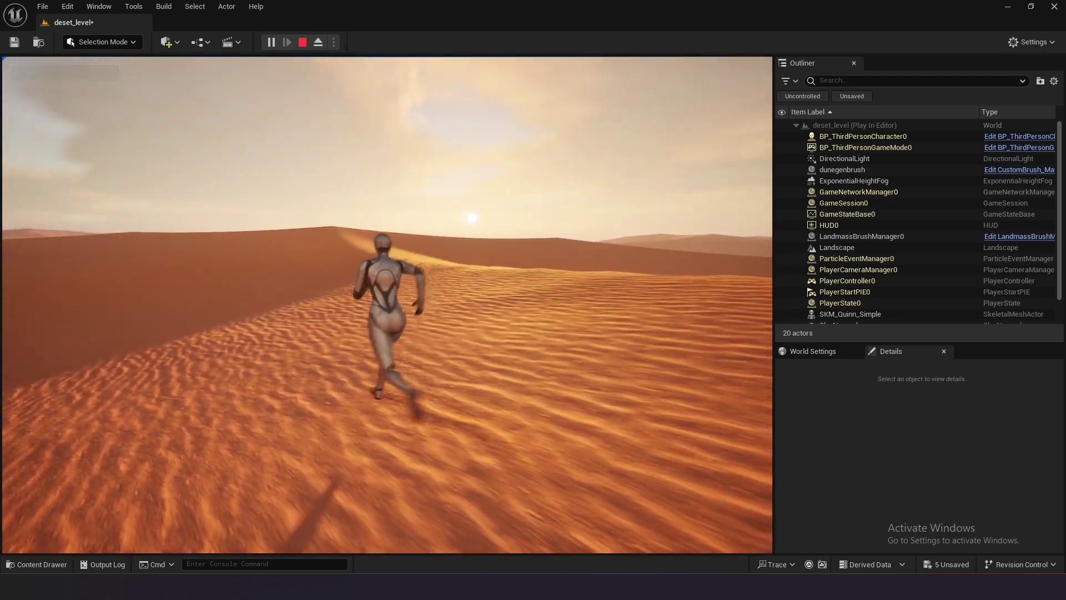
key("w")
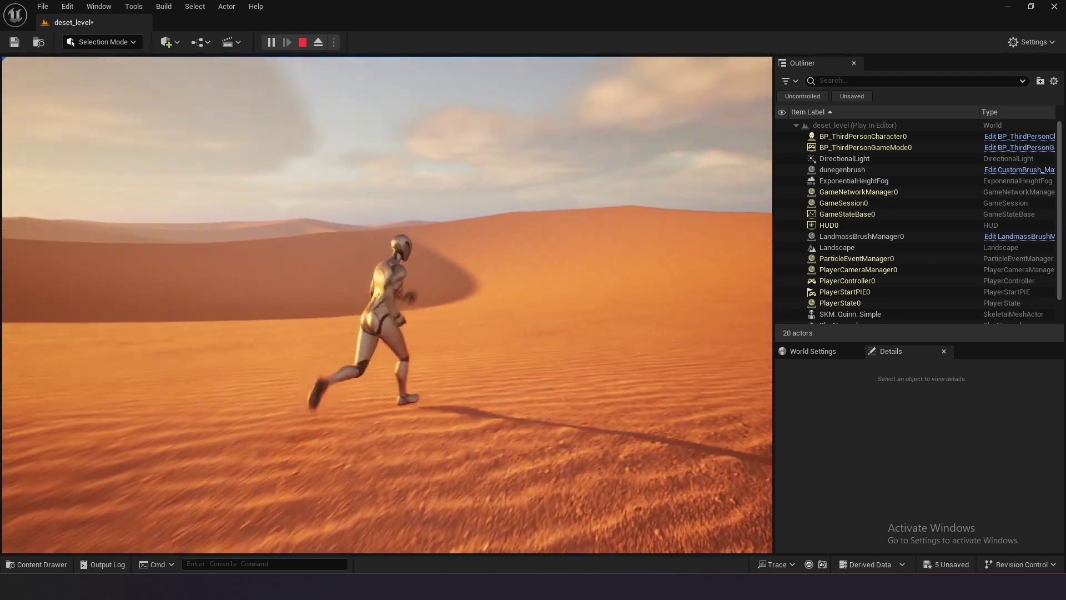